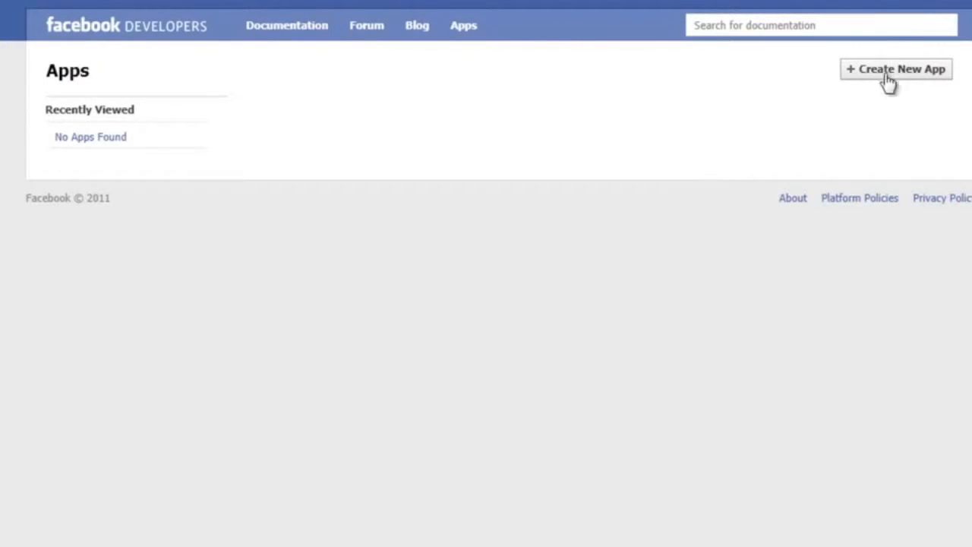
Create a new app named Hello World, agreeing to the Facebook Terms, and describe it as "This is a sample app for my Facebook page."
{"action": "left_click", "coordinate": [911, 76]}
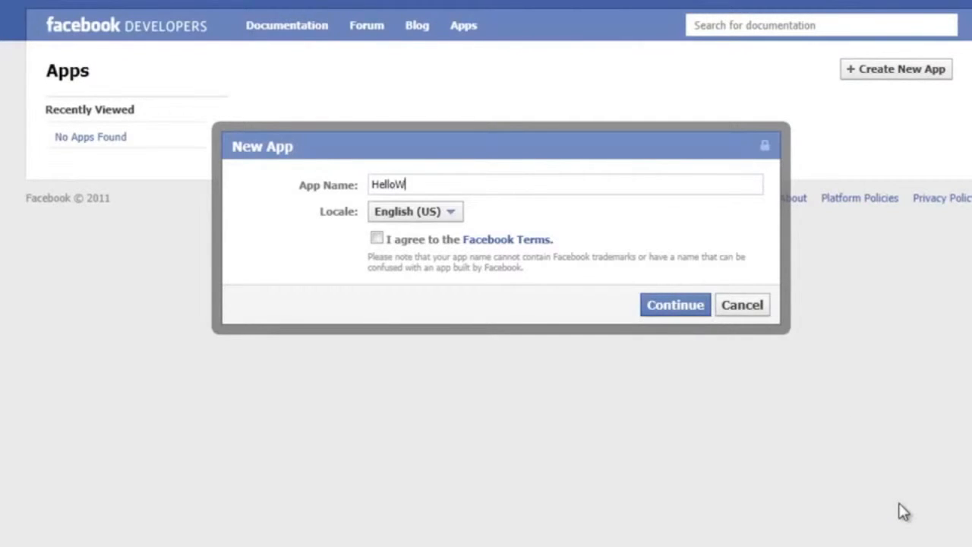
{"action": "left_click", "coordinate": [377, 239]}
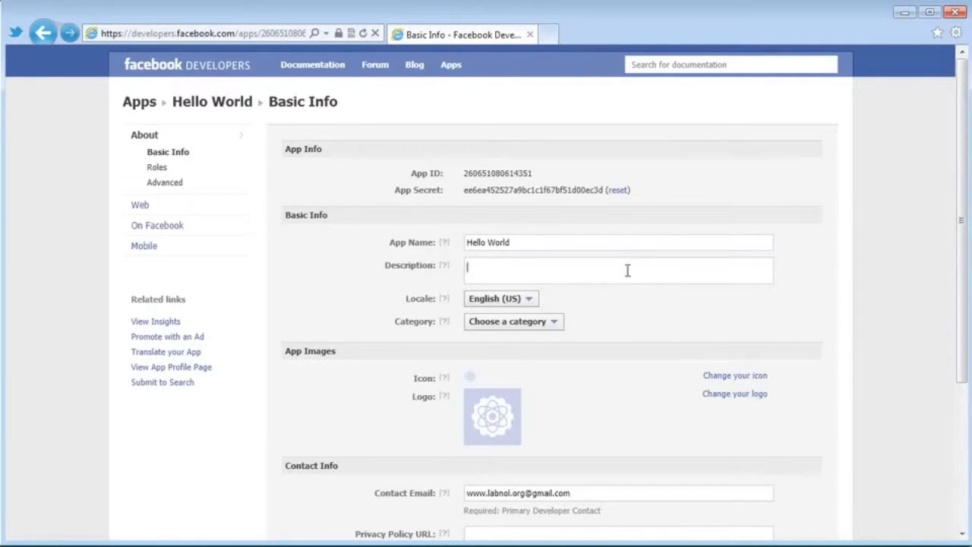
{"action": "type", "text": "y Facebook page"}
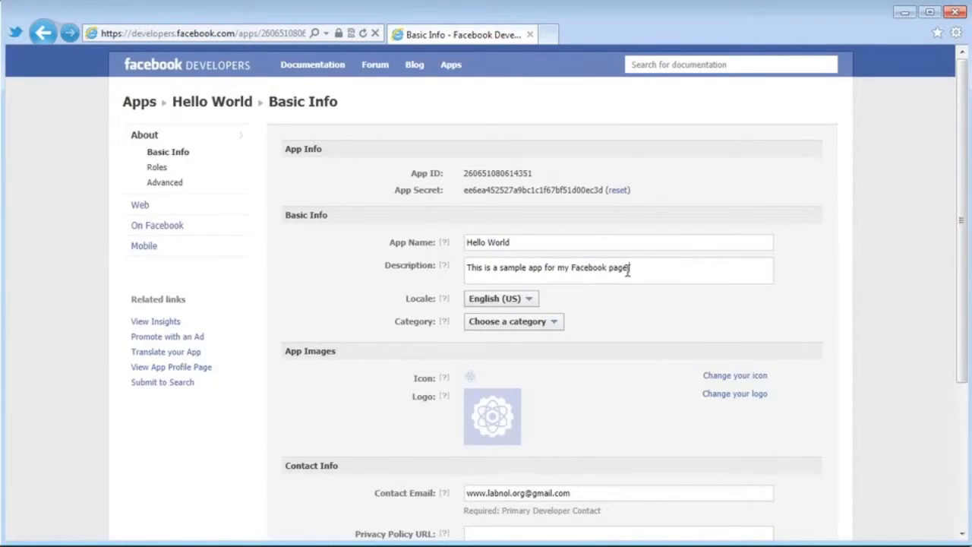
{"action": "type", "text": "."}
Change the app's icon by uploading icon.jpg from the Facebook folder on drive C
{"action": "scroll", "coordinate": [629, 272], "scroll_direction": "down", "scroll_amount": 3}
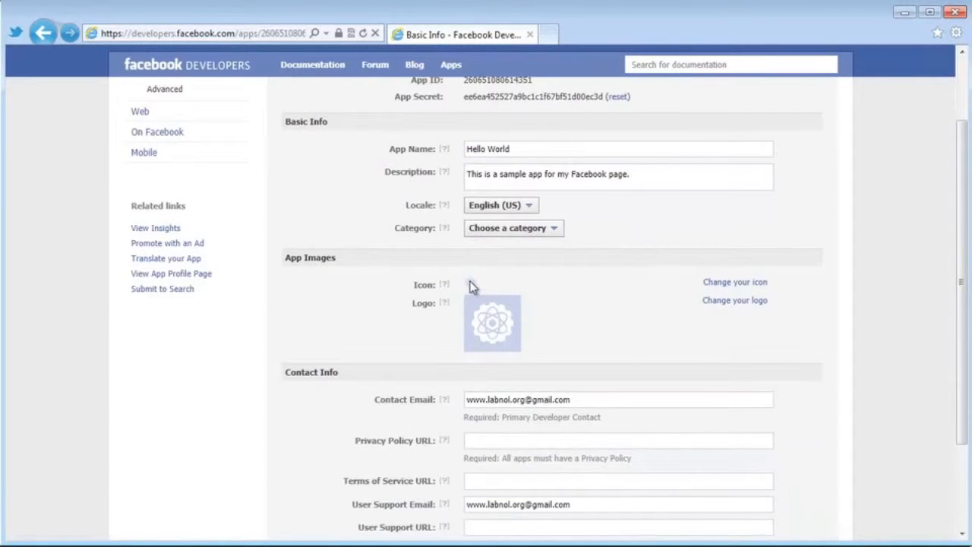
{"action": "left_click", "coordinate": [747, 287]}
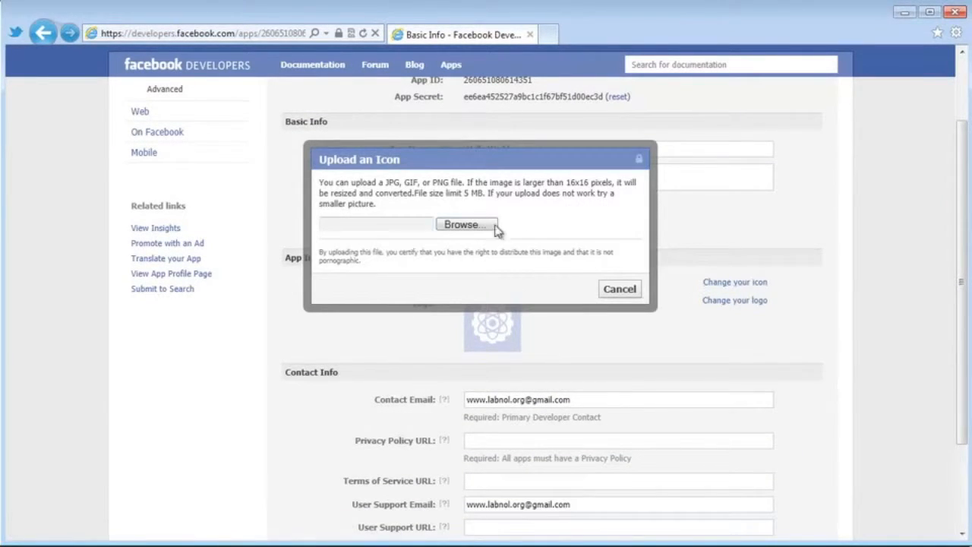
{"action": "left_click", "coordinate": [495, 228]}
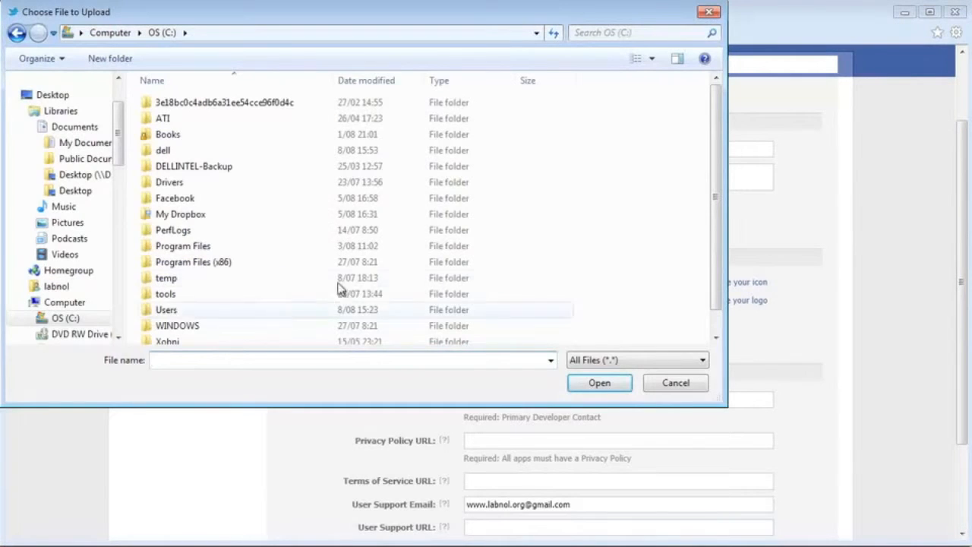
{"action": "left_click_drag", "start_coordinate": [721, 156], "coordinate": [719, 196]}
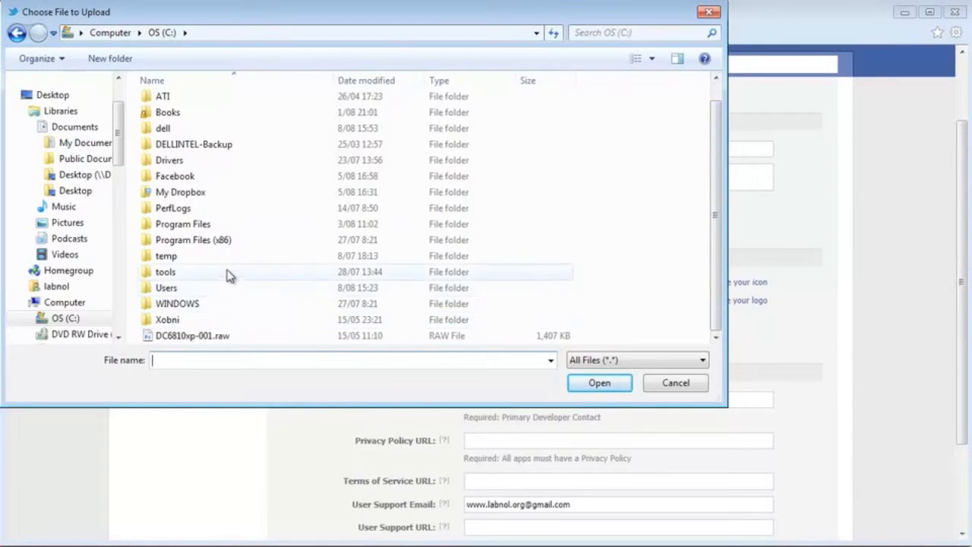
{"action": "double_click", "coordinate": [225, 179]}
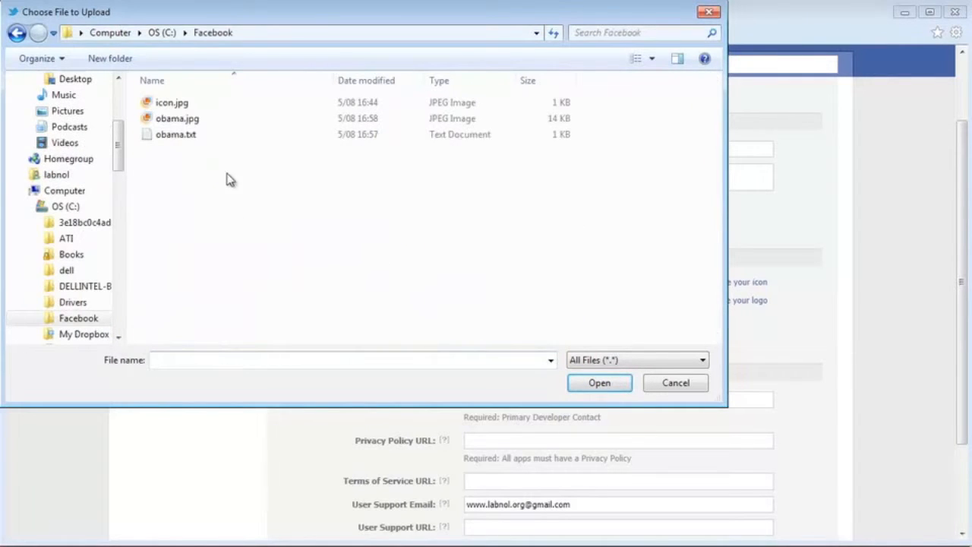
{"action": "double_click", "coordinate": [206, 104]}
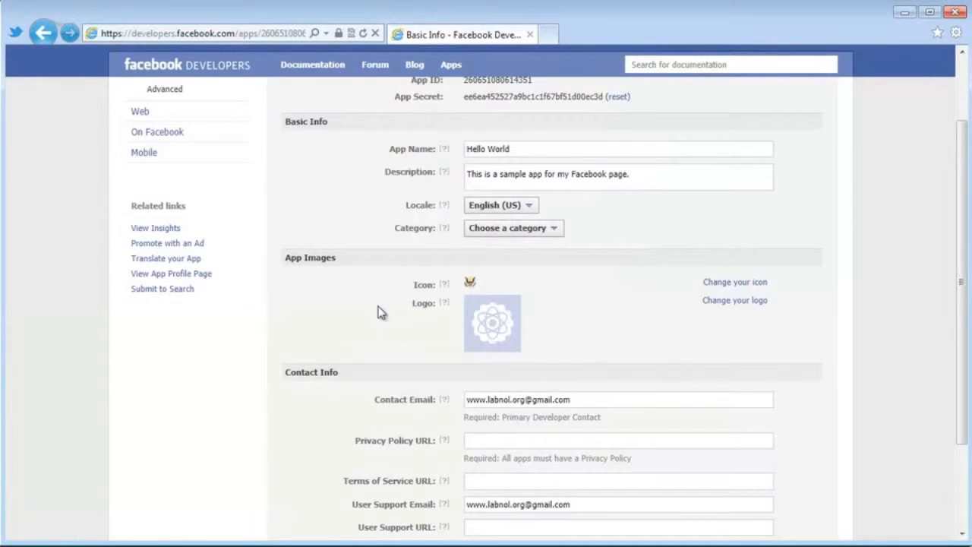
Save the app's basic info changes and open the On Facebook canvas settings, ready to fill in the Canvas Page name
{"action": "scroll", "coordinate": [868, 324], "scroll_direction": "down", "scroll_amount": 3}
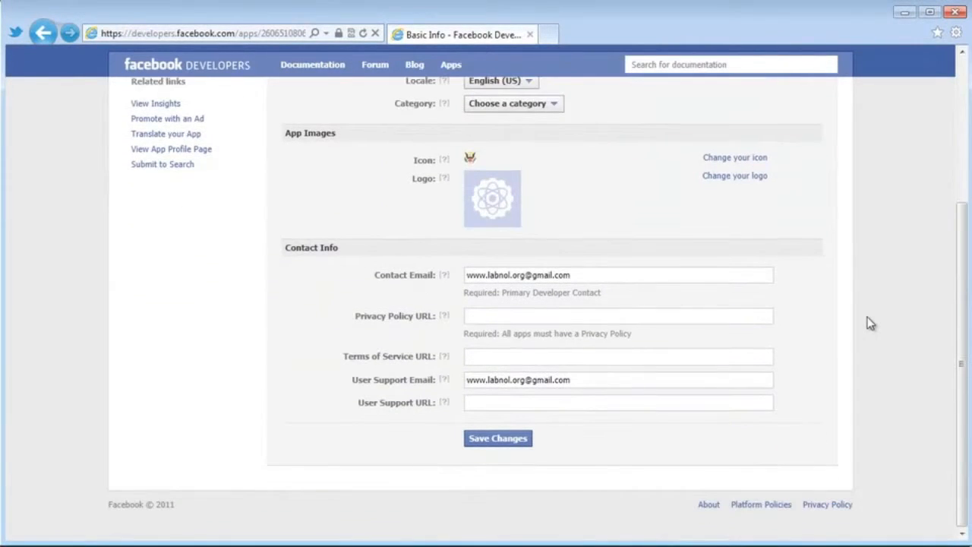
{"action": "scroll", "coordinate": [869, 323], "scroll_direction": "up", "scroll_amount": 5}
{"action": "scroll", "coordinate": [835, 342], "scroll_direction": "down", "scroll_amount": 4}
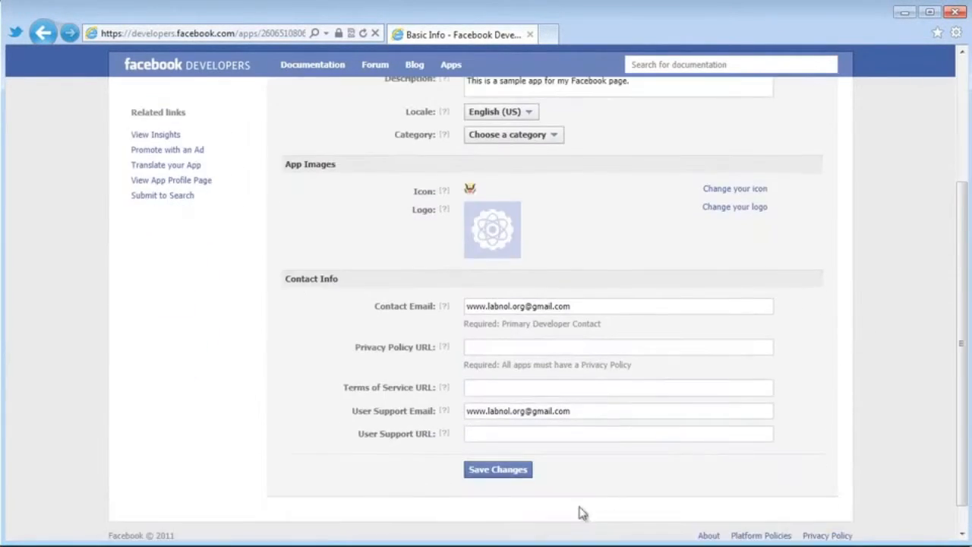
{"action": "left_click", "coordinate": [501, 471]}
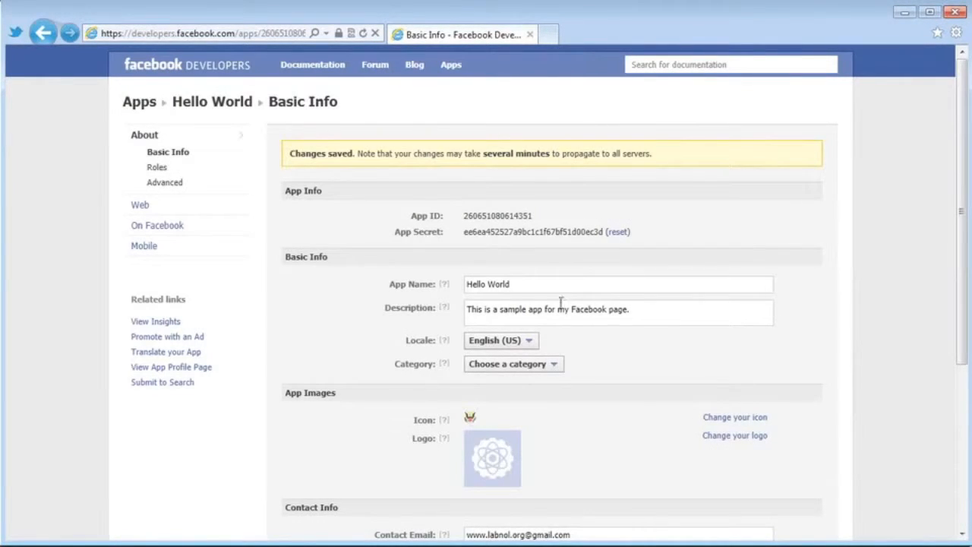
{"action": "left_click", "coordinate": [173, 227]}
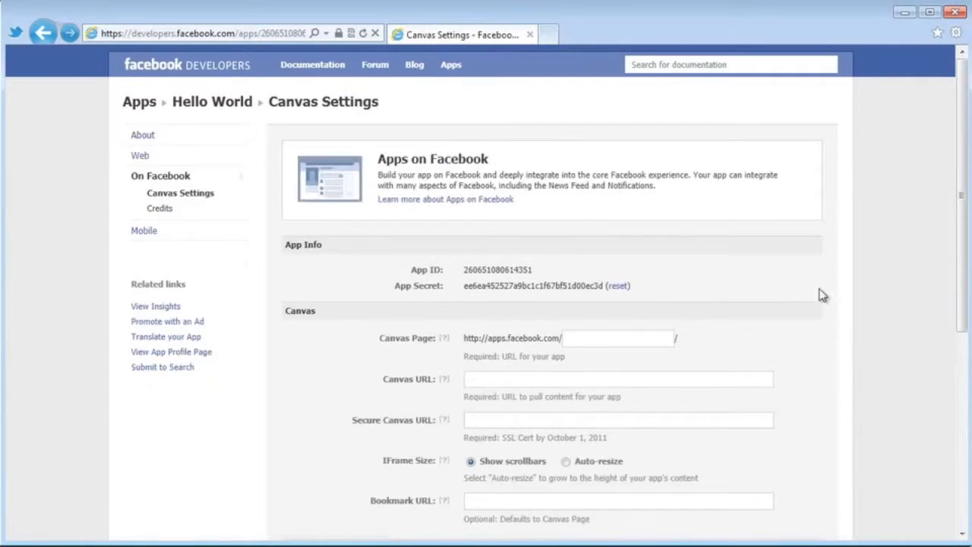
{"action": "left_click", "coordinate": [642, 338]}
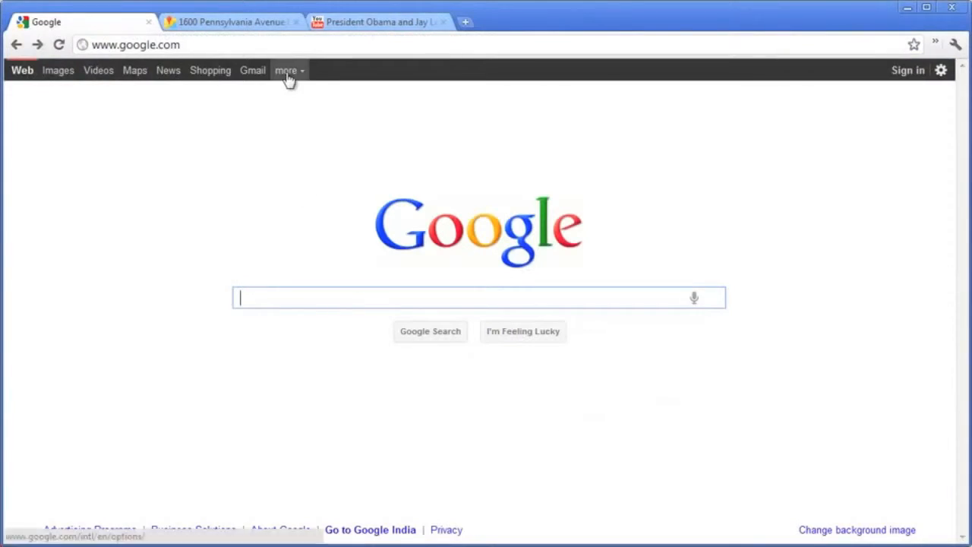
Switch to the Google home page in Chrome, open Google Sites and sign in with the stored account
{"action": "left_click", "coordinate": [287, 76]}
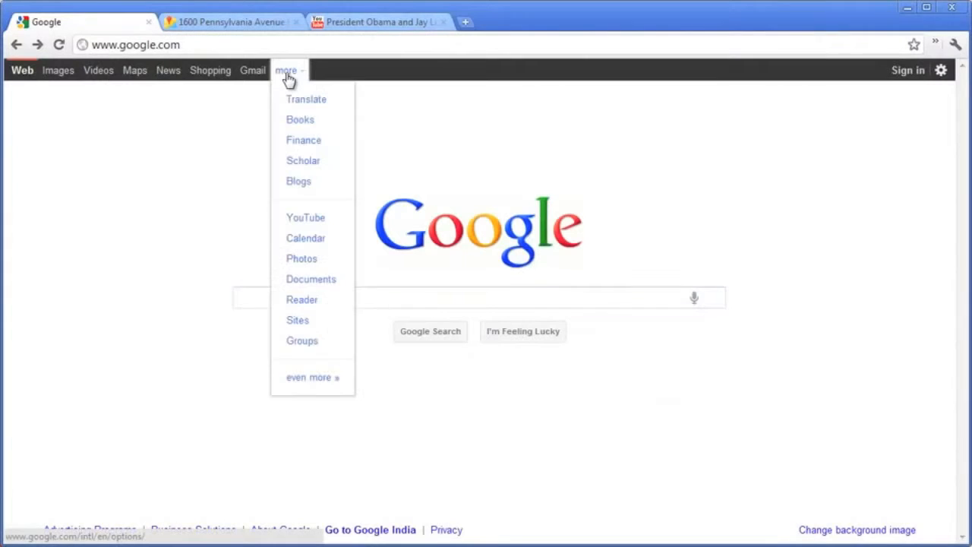
{"action": "left_click", "coordinate": [326, 326]}
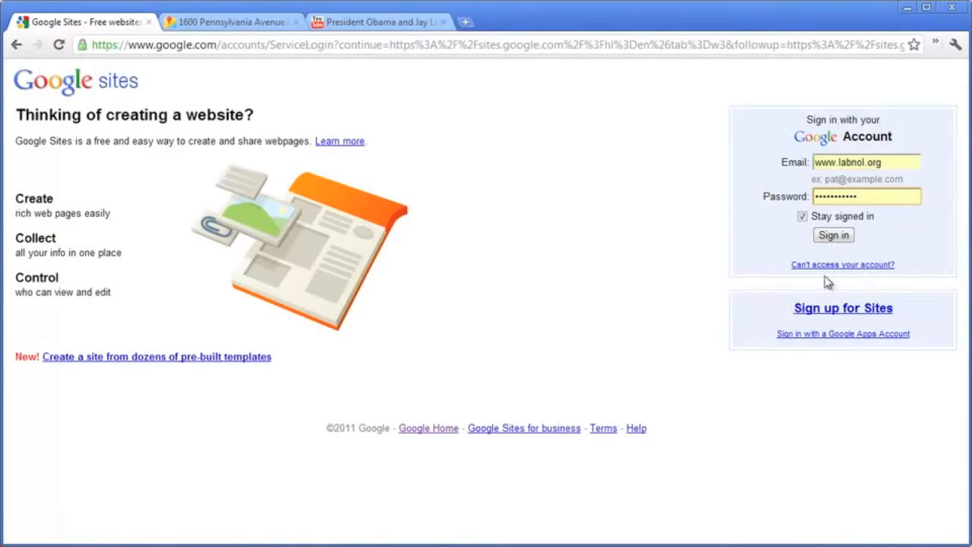
{"action": "left_click", "coordinate": [854, 238]}
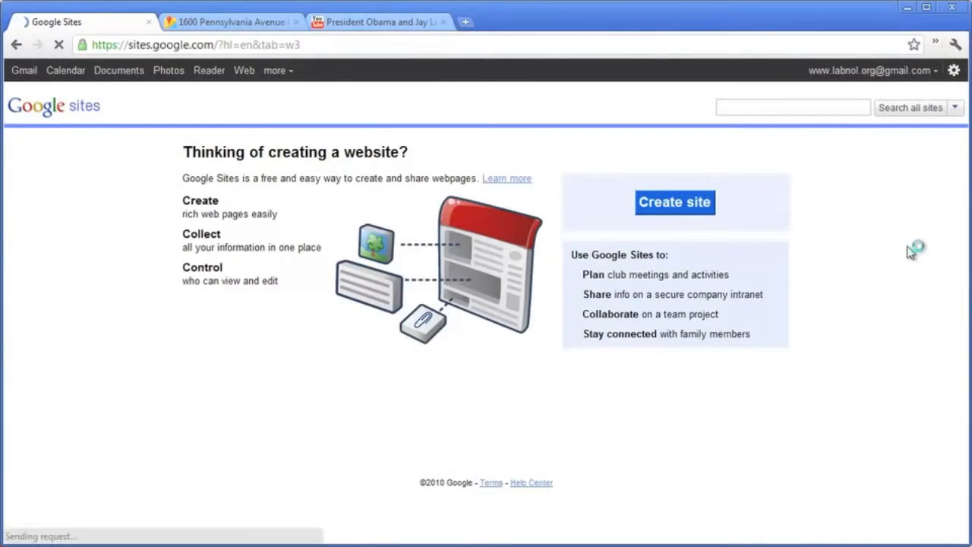
Start a new site from the blank template, named My Facebook Page with the site URL myfacebookpage-labnol
{"action": "left_click", "coordinate": [692, 204]}
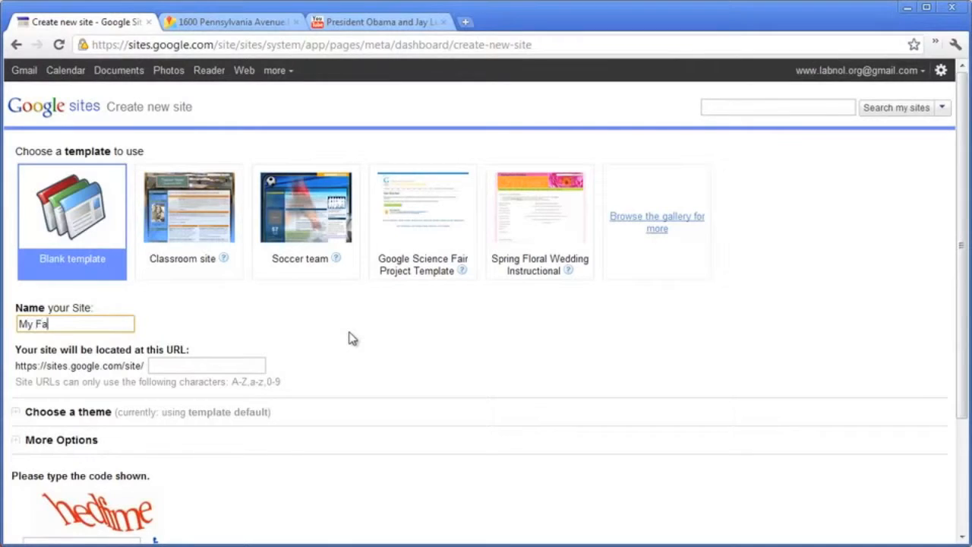
{"action": "key", "text": "Tab"}
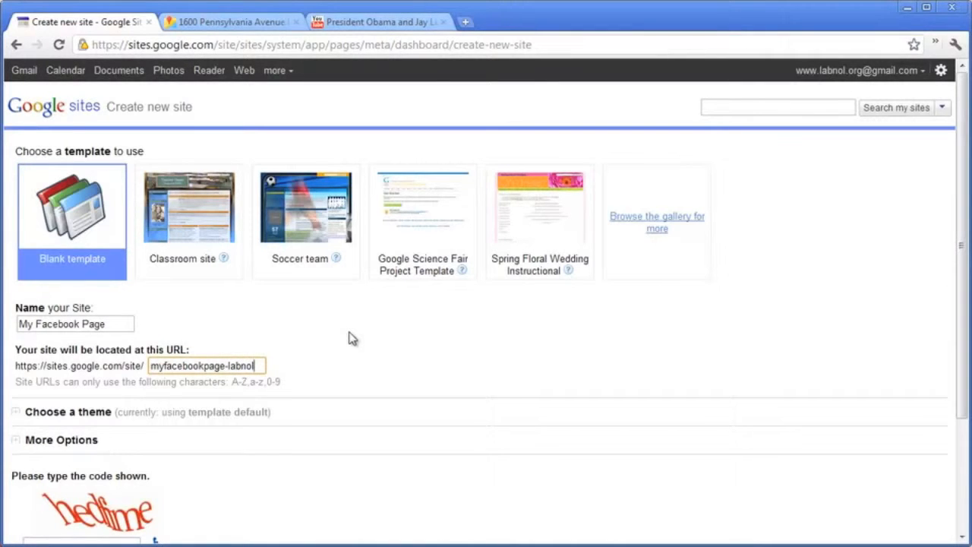
Expand the theme gallery for the new site and choose the Blank Slate theme
{"action": "scroll", "coordinate": [417, 319], "scroll_direction": "down", "scroll_amount": 1}
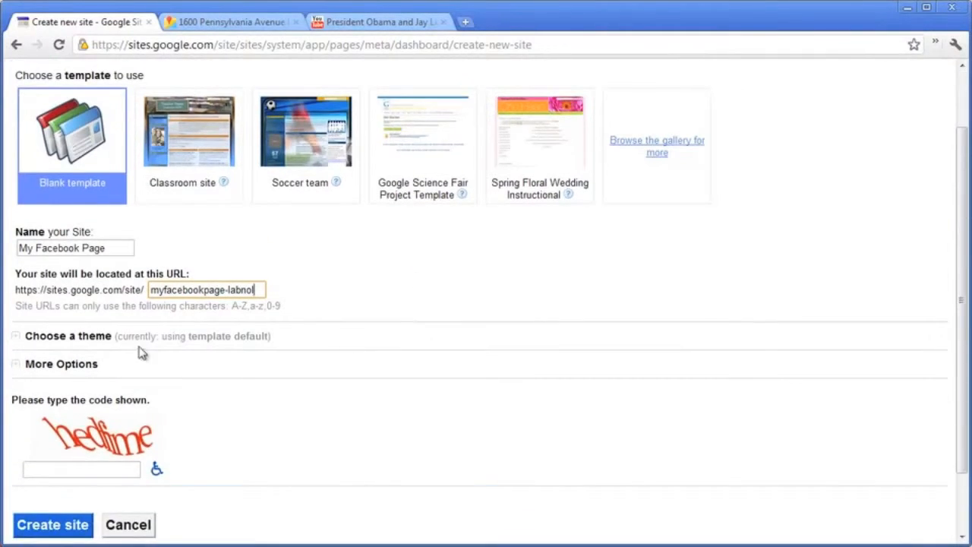
{"action": "left_click", "coordinate": [20, 337]}
{"action": "scroll", "coordinate": [497, 269], "scroll_direction": "down", "scroll_amount": 3}
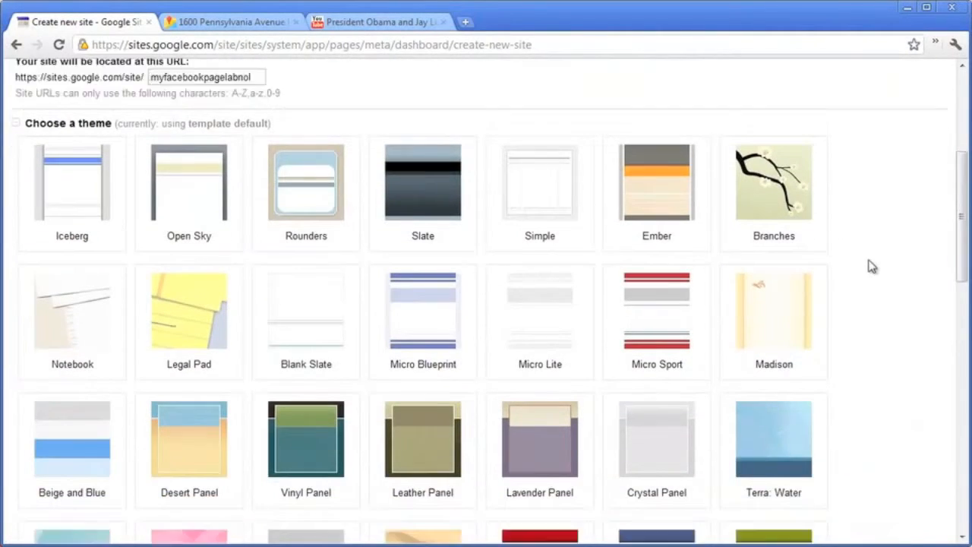
{"action": "scroll", "coordinate": [866, 270], "scroll_direction": "down", "scroll_amount": 1}
{"action": "left_click", "coordinate": [345, 231]}
Review the additional sharing options, keep the site viewable by everyone, enter the captcha verification code and create the site
{"action": "scroll", "coordinate": [813, 276], "scroll_direction": "down", "scroll_amount": 10}
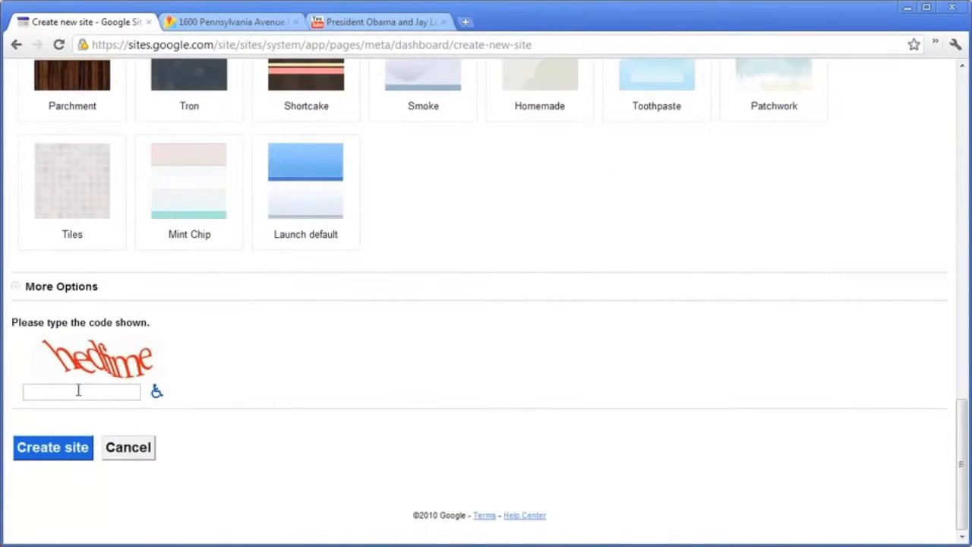
{"action": "left_click", "coordinate": [16, 287]}
{"action": "scroll", "coordinate": [571, 347], "scroll_direction": "down", "scroll_amount": 2}
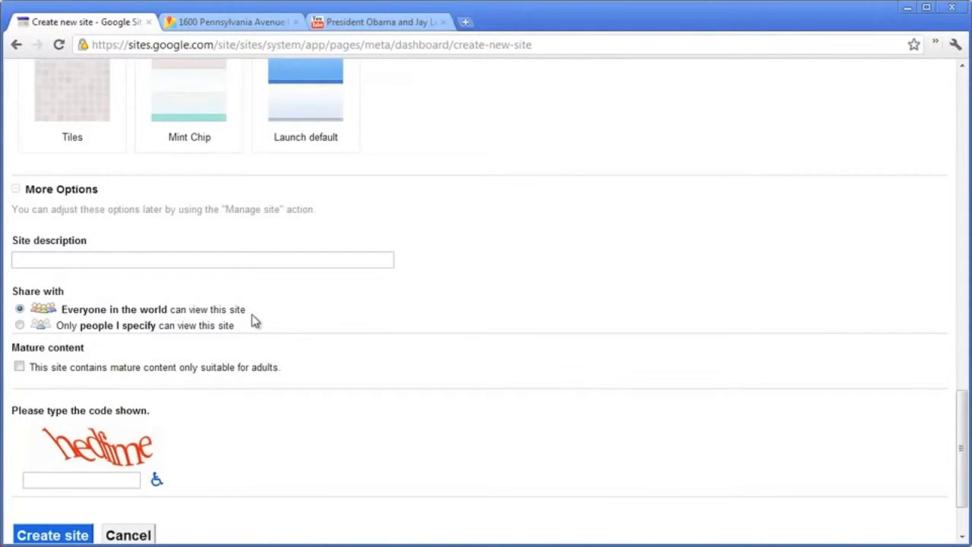
{"action": "scroll", "coordinate": [246, 300], "scroll_direction": "down", "scroll_amount": 1}
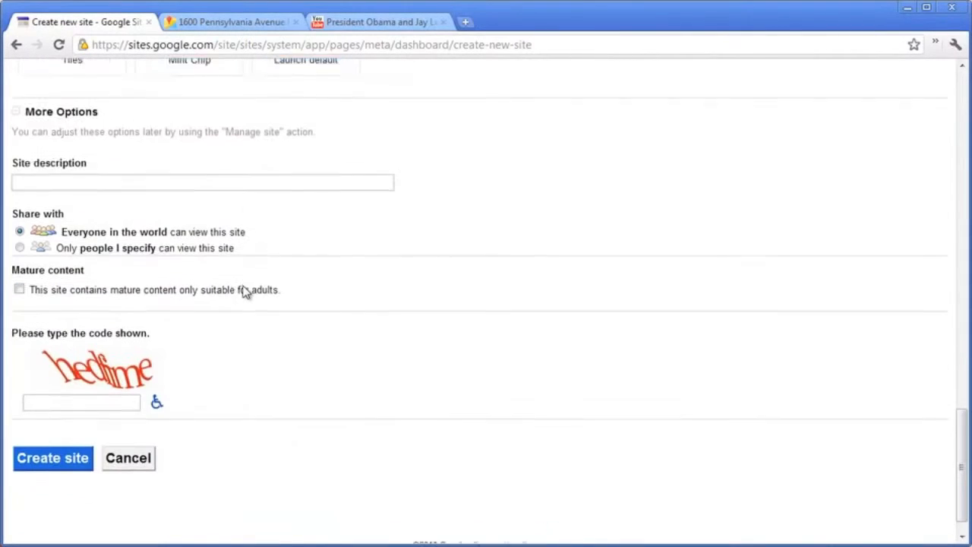
{"action": "left_click", "coordinate": [128, 392]}
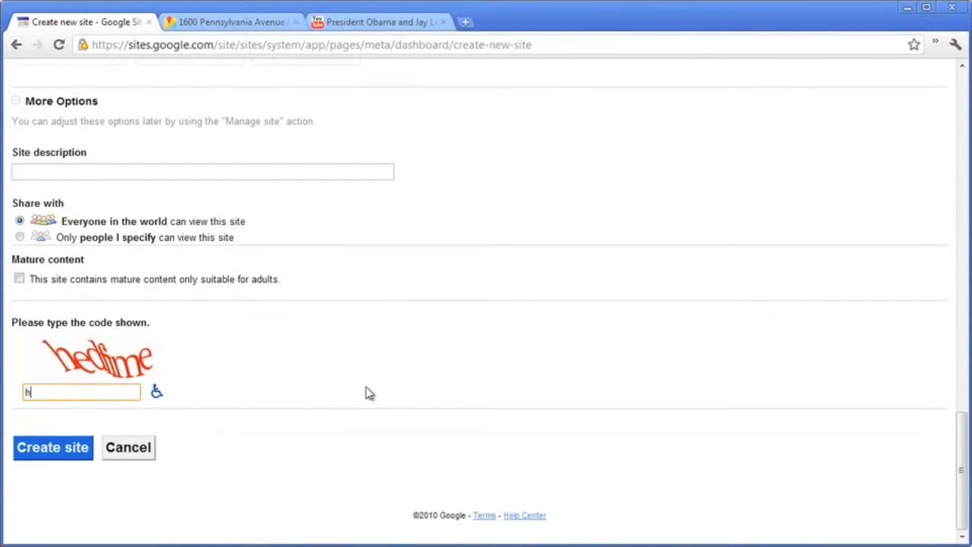
{"action": "left_click", "coordinate": [61, 454]}
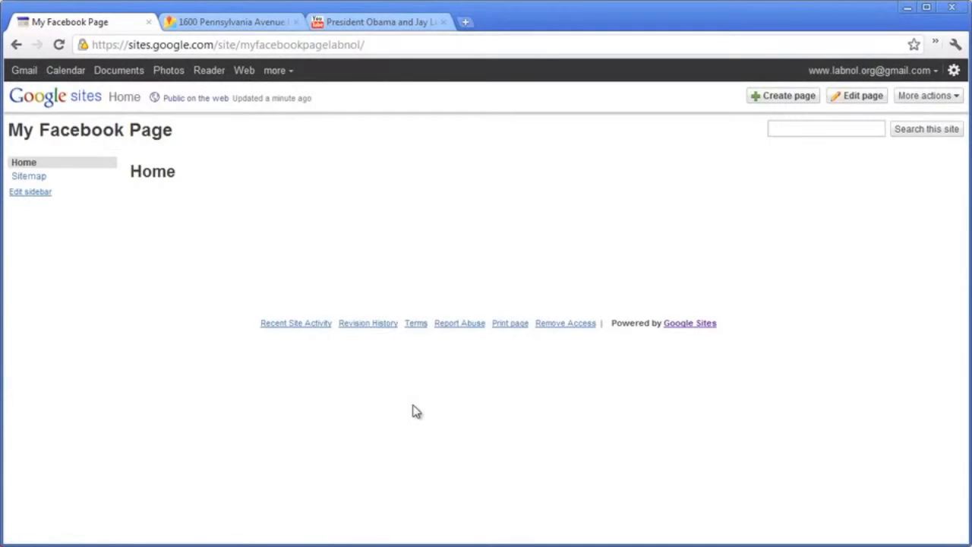
Open the General settings in the site's management pages and turn off showing the site name at the top of pages
{"action": "left_click", "coordinate": [921, 101]}
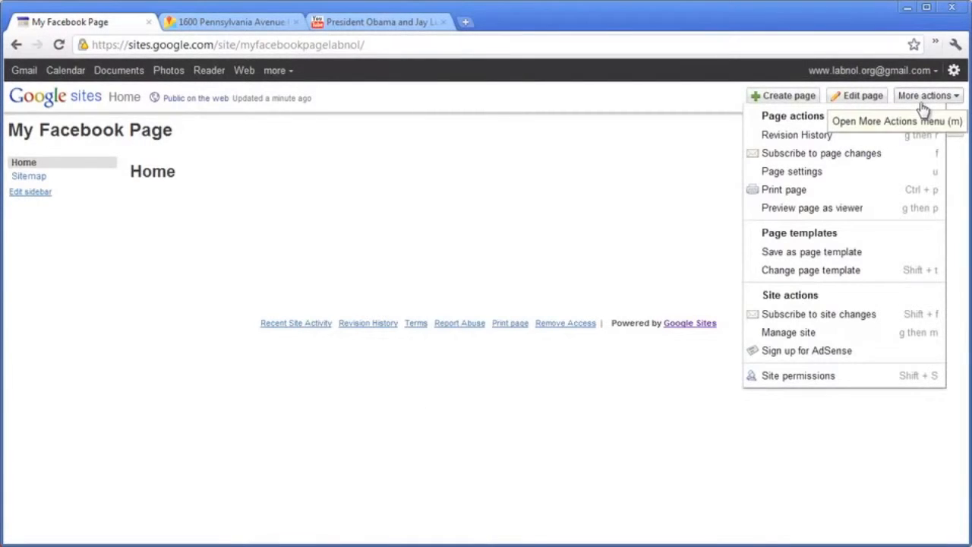
{"action": "left_click", "coordinate": [872, 332]}
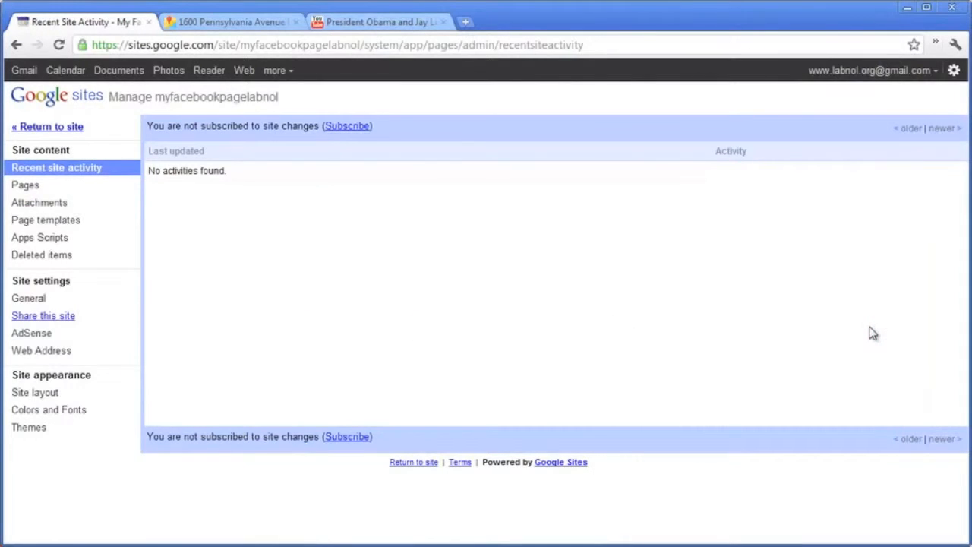
{"action": "left_click", "coordinate": [72, 304]}
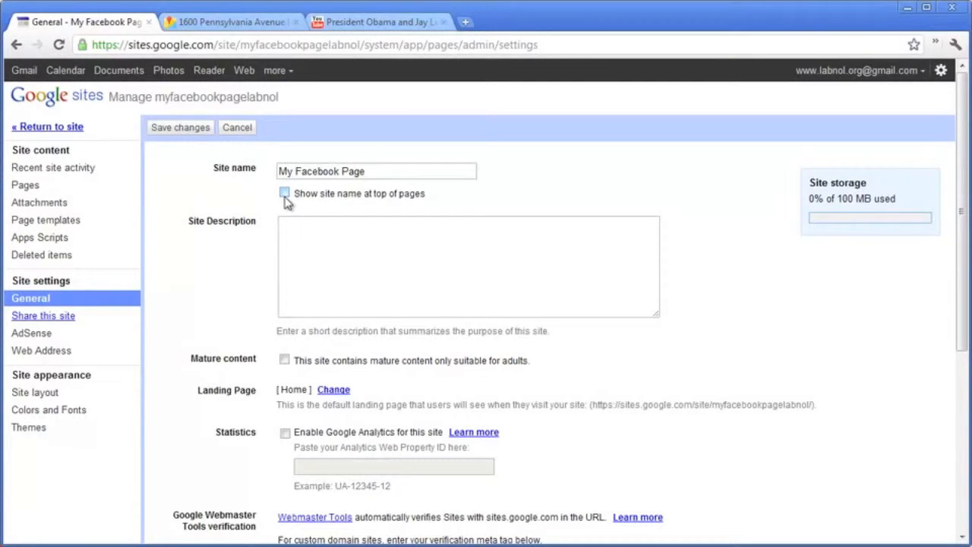
Leave Google Analytics disabled and save the site's general settings
{"action": "scroll", "coordinate": [749, 327], "scroll_direction": "down", "scroll_amount": 4}
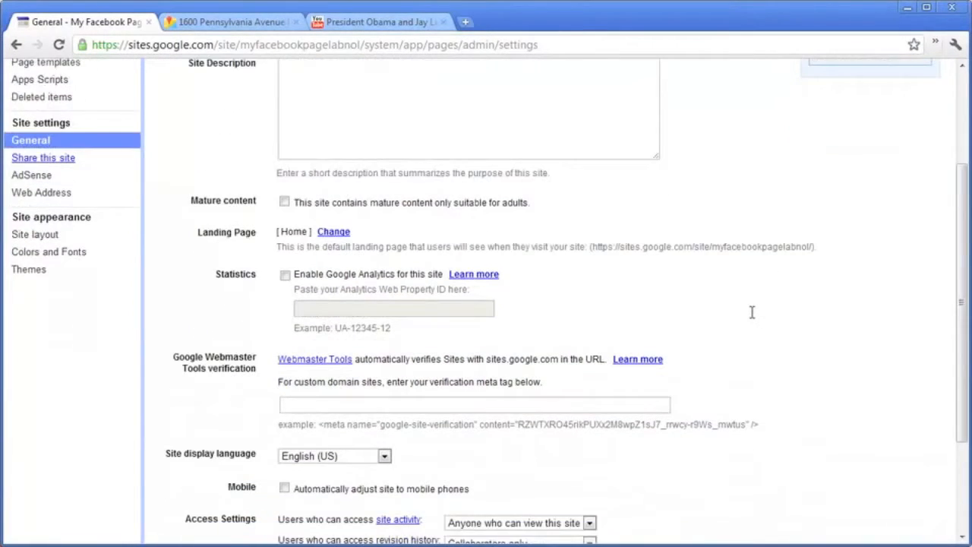
{"action": "left_click", "coordinate": [286, 276]}
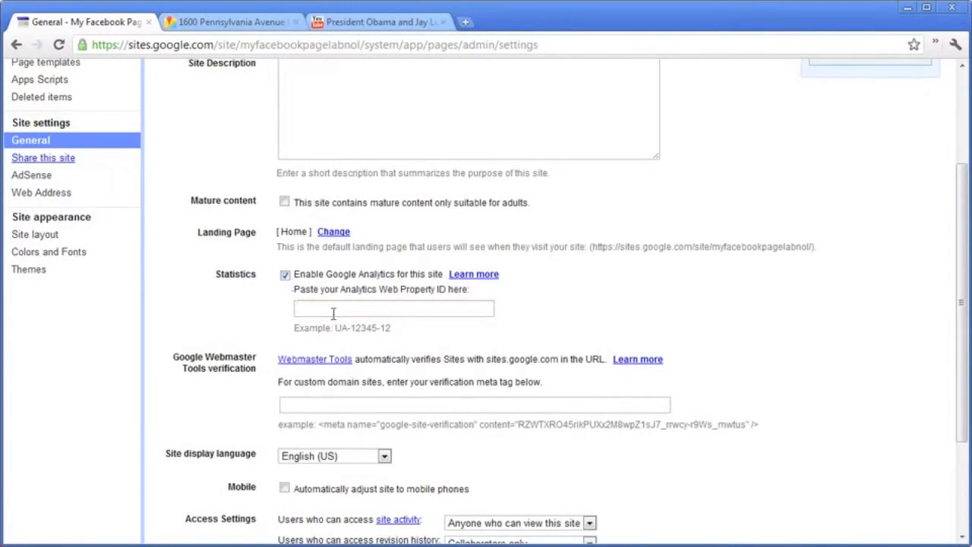
{"action": "left_click", "coordinate": [285, 275]}
{"action": "scroll", "coordinate": [630, 301], "scroll_direction": "down", "scroll_amount": 4}
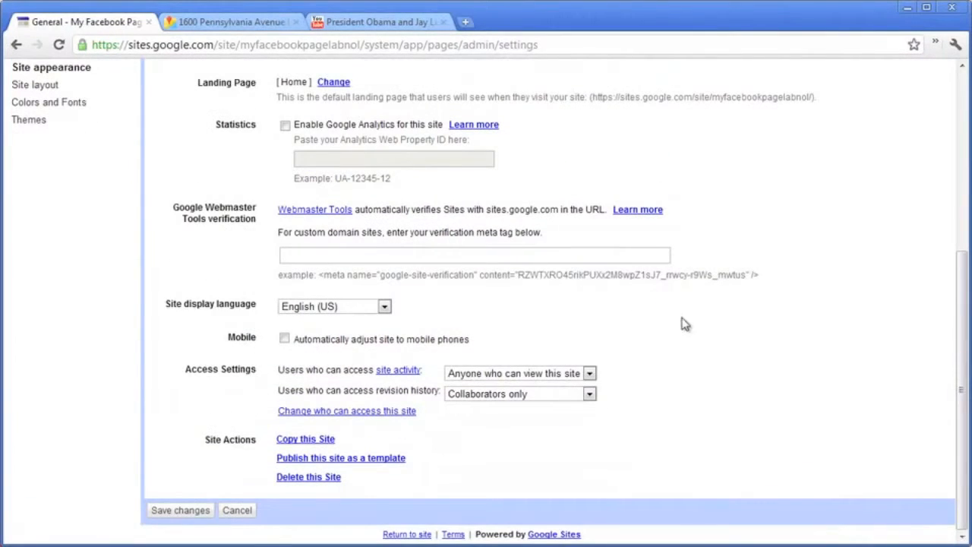
{"action": "left_click", "coordinate": [181, 512]}
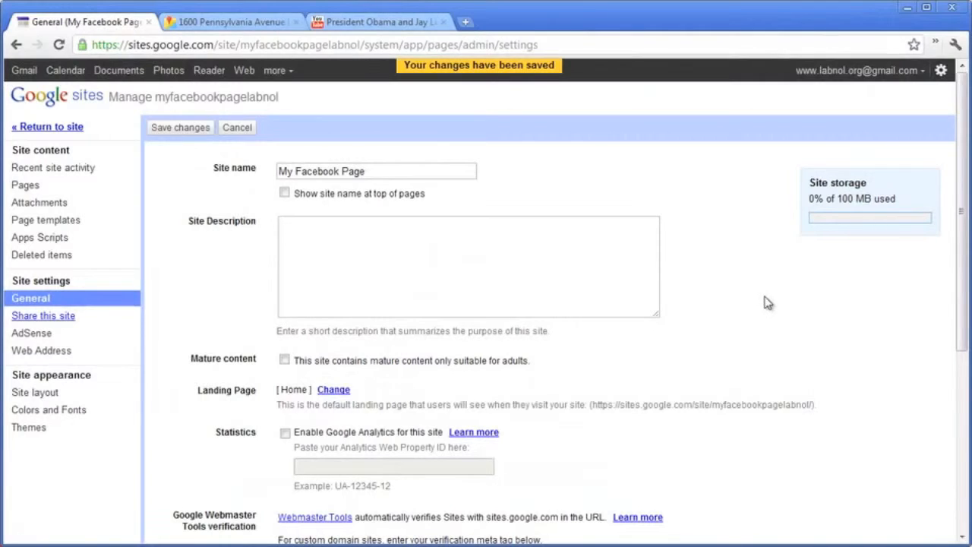
Change the site layout to a custom width of 500px and exclude the header and the sidebar
{"action": "left_click", "coordinate": [95, 397]}
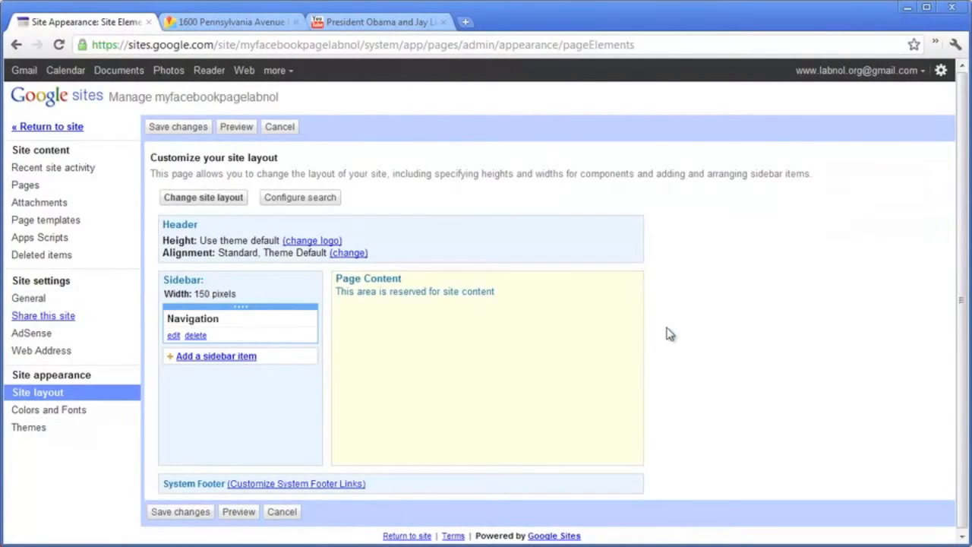
{"action": "left_click", "coordinate": [233, 200]}
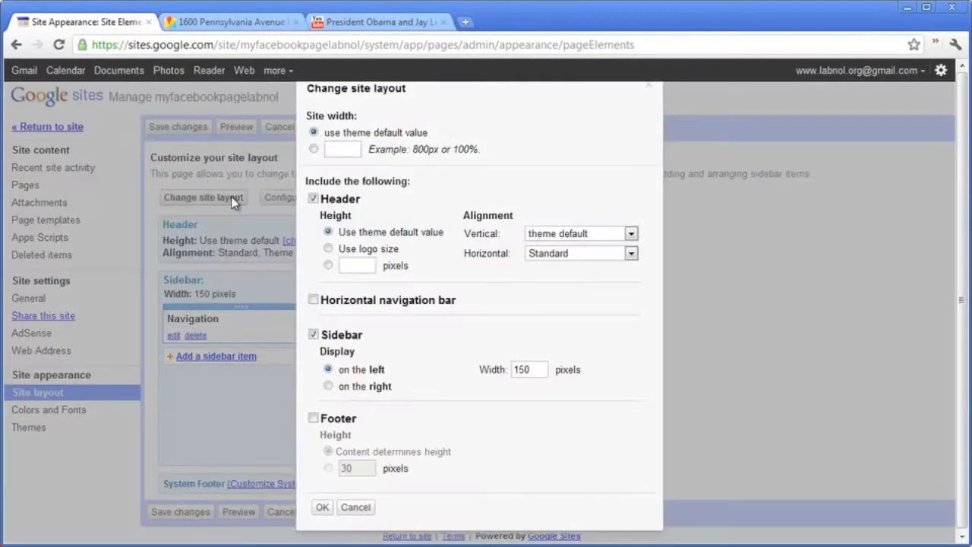
{"action": "left_click", "coordinate": [315, 150]}
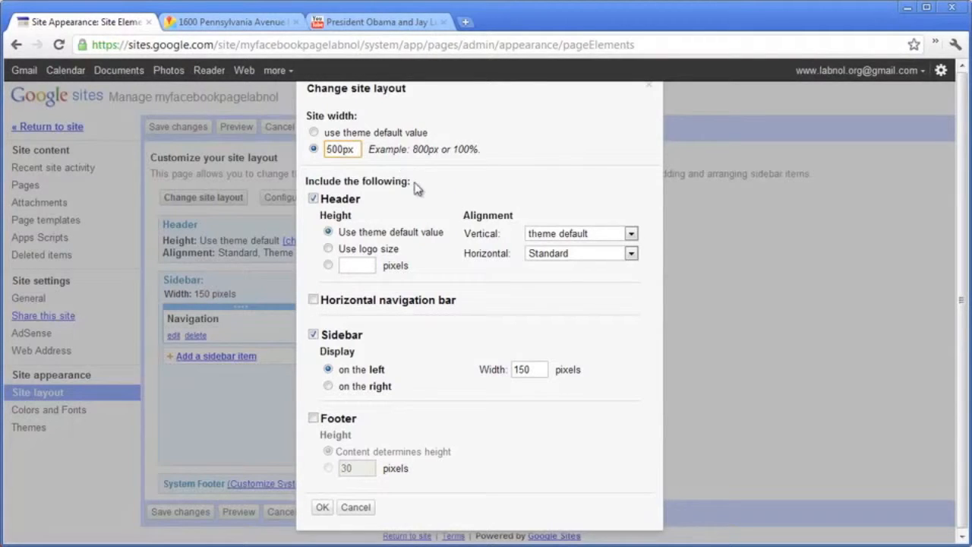
{"action": "left_click", "coordinate": [313, 198]}
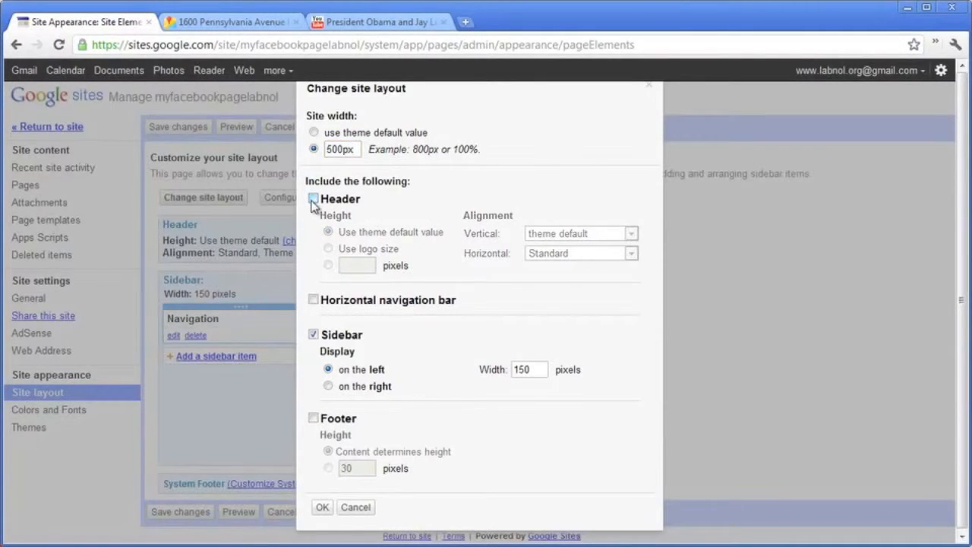
{"action": "left_click", "coordinate": [314, 335]}
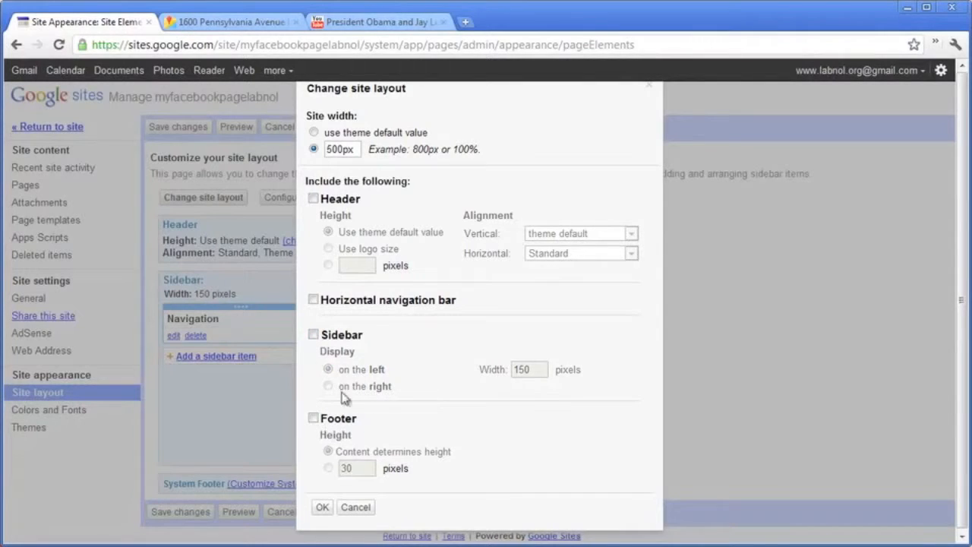
{"action": "left_click", "coordinate": [323, 509]}
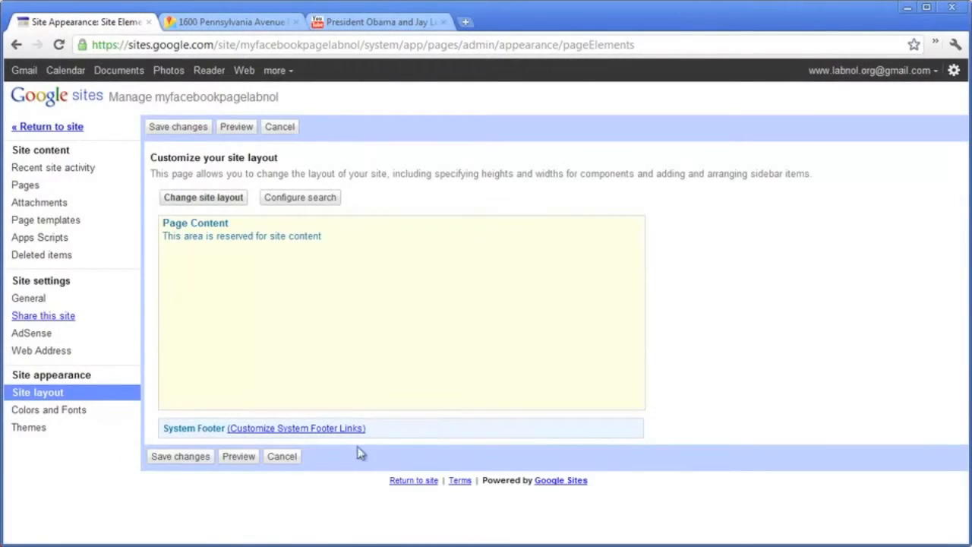
Hide the View Site as Desktop, Sign in, Recent Changes and Print Page links in the system footer and save the site layout
{"action": "left_click", "coordinate": [324, 429]}
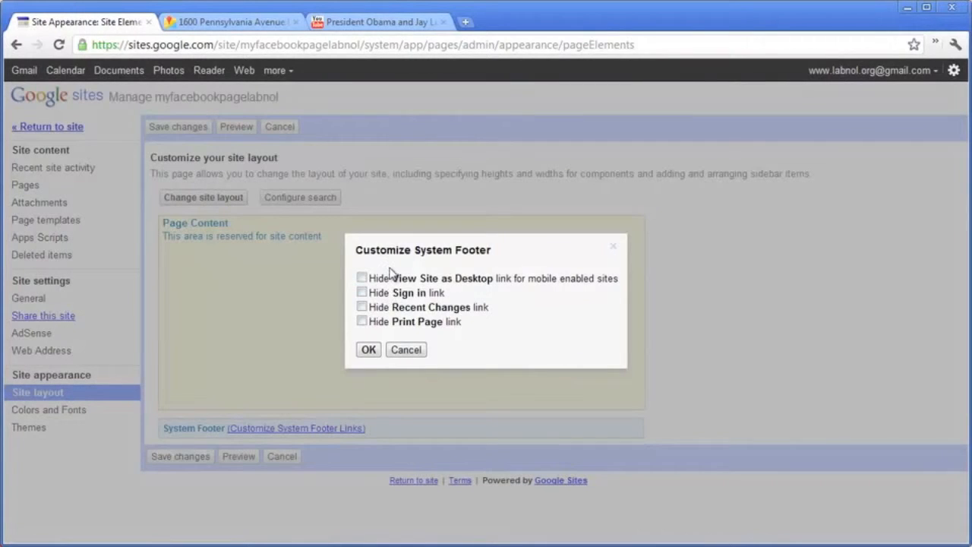
{"action": "left_click", "coordinate": [362, 278]}
{"action": "left_click", "coordinate": [362, 293]}
{"action": "left_click", "coordinate": [362, 307]}
{"action": "left_click", "coordinate": [362, 322]}
{"action": "left_click", "coordinate": [368, 350]}
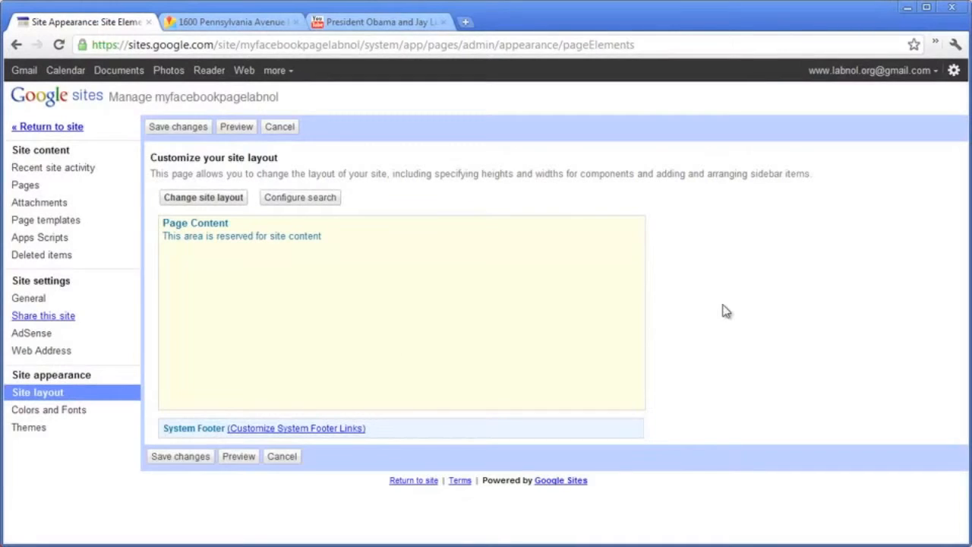
{"action": "left_click", "coordinate": [196, 457]}
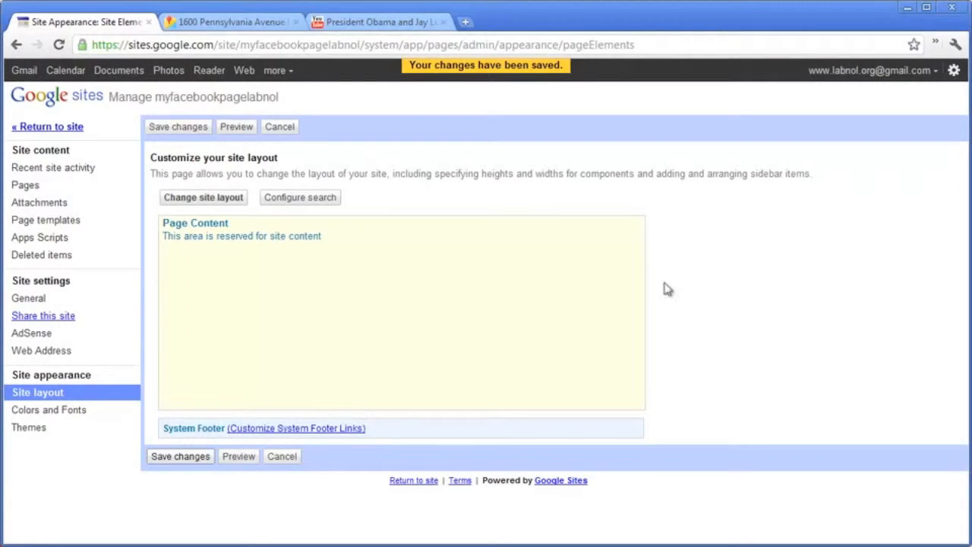
Check the site's page list, return to the site and create a top-level page named About Us from the Web Page template
{"action": "left_click", "coordinate": [79, 193]}
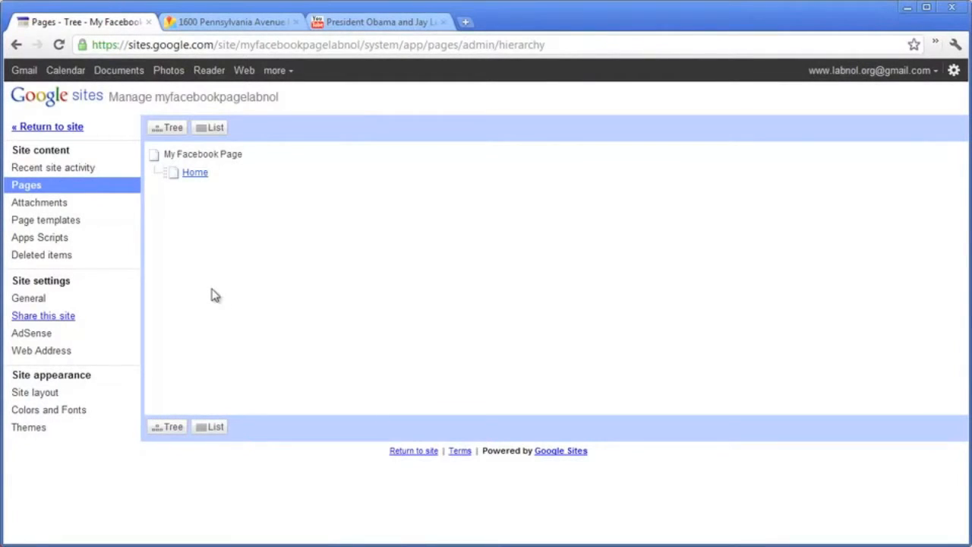
{"action": "left_click", "coordinate": [65, 128]}
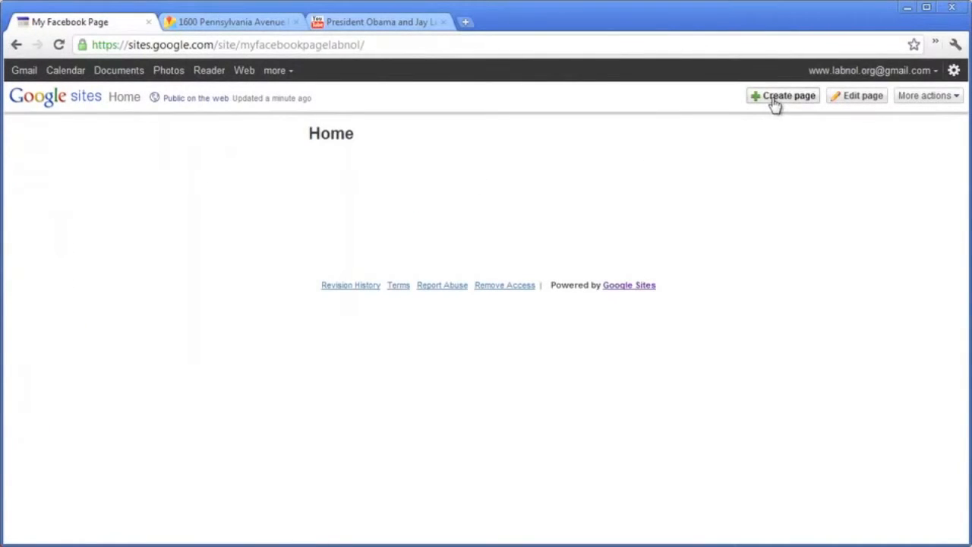
{"action": "left_click", "coordinate": [775, 103]}
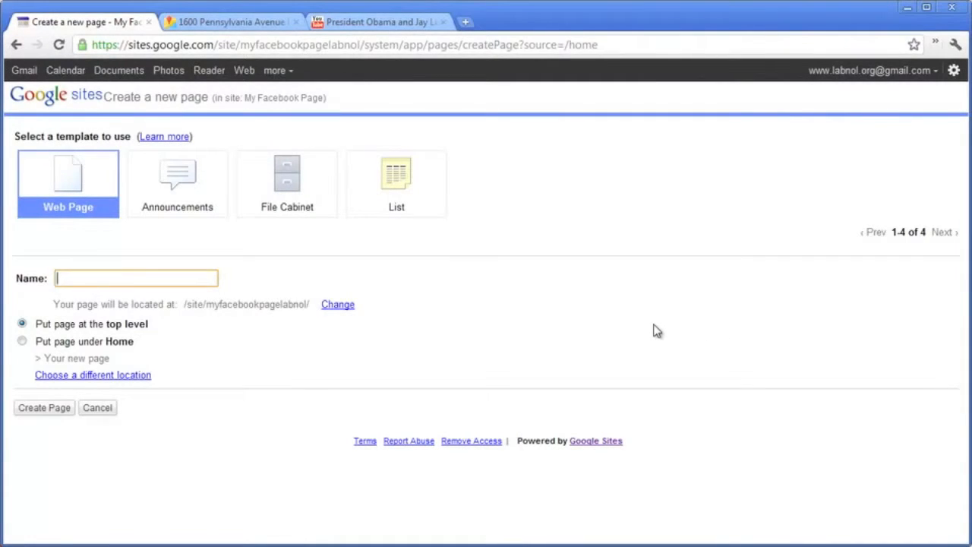
{"action": "type", "text": "About Us"}
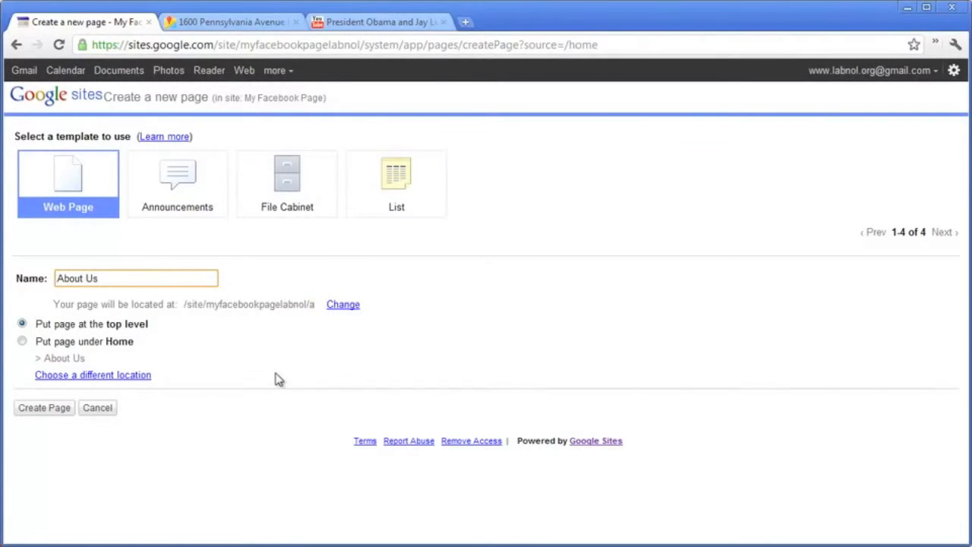
{"action": "left_click", "coordinate": [45, 408]}
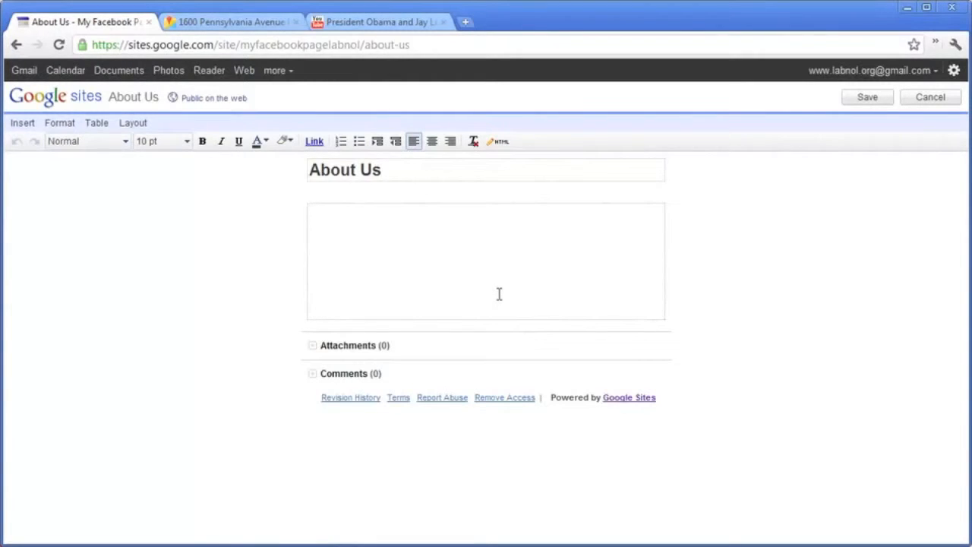
Insert the image obama.jpg from the Facebook folder with the alt text "Obama" and align it to the right of the page body
{"action": "left_click", "coordinate": [23, 124]}
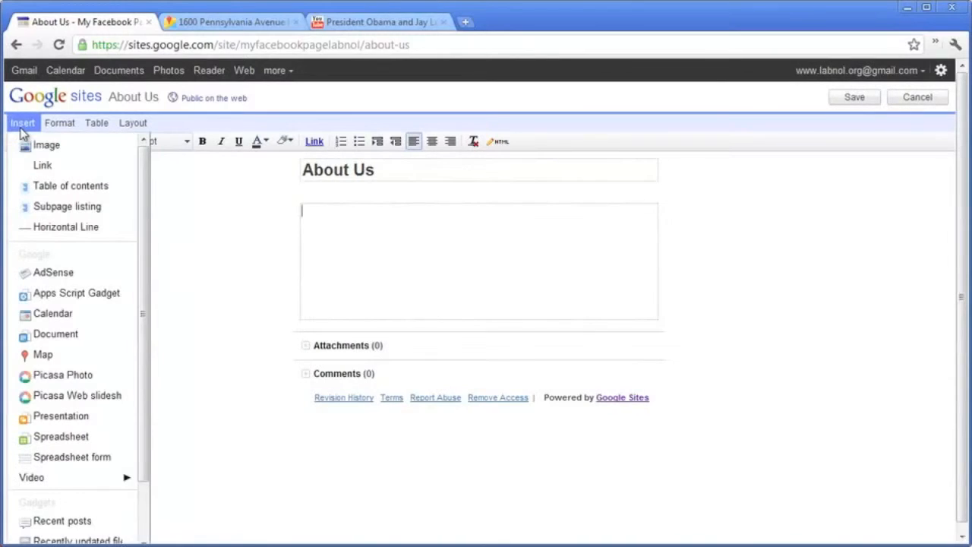
{"action": "left_click", "coordinate": [81, 150]}
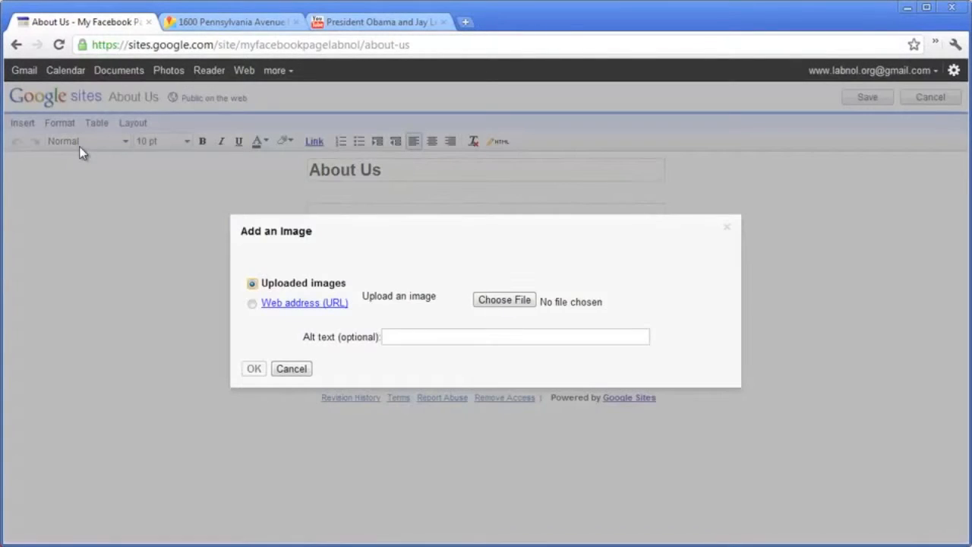
{"action": "left_click", "coordinate": [496, 301]}
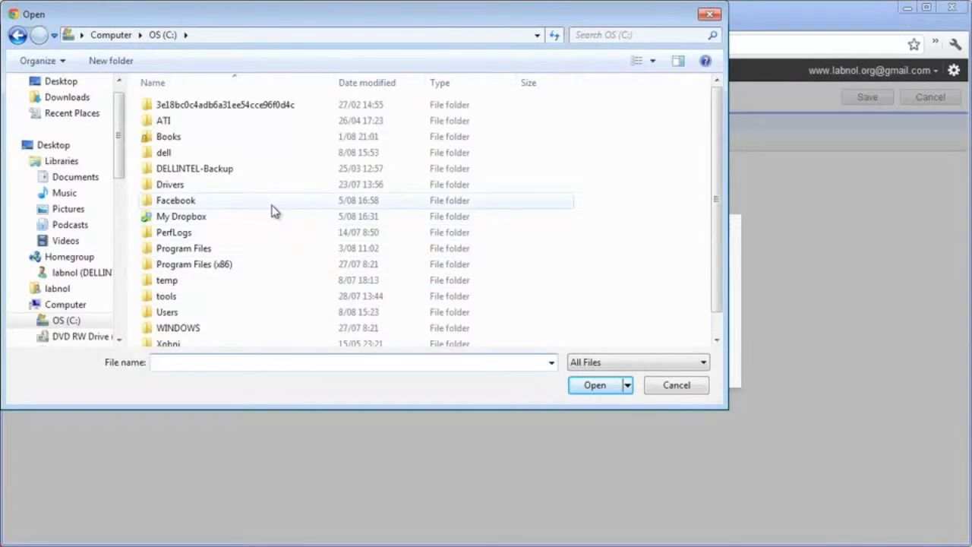
{"action": "double_click", "coordinate": [272, 207]}
{"action": "left_click", "coordinate": [275, 150]}
{"action": "double_click", "coordinate": [275, 151]}
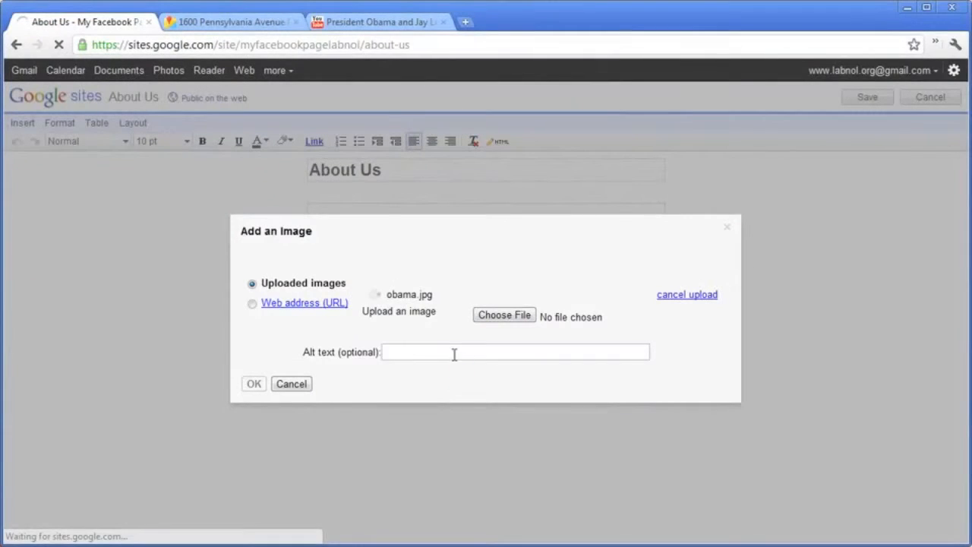
{"action": "left_click", "coordinate": [450, 425]}
{"action": "type", "text": "Obama"}
{"action": "left_click", "coordinate": [255, 458]}
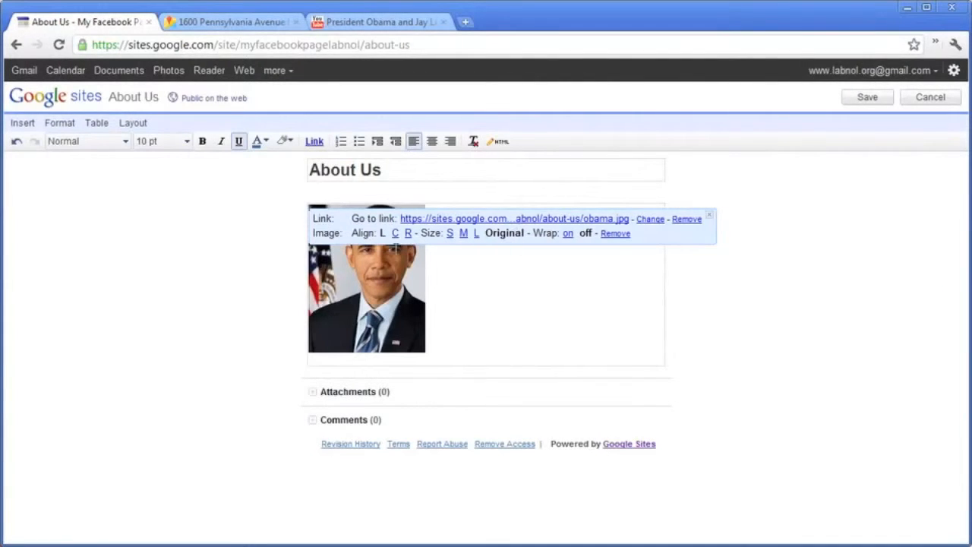
{"action": "left_click", "coordinate": [408, 233]}
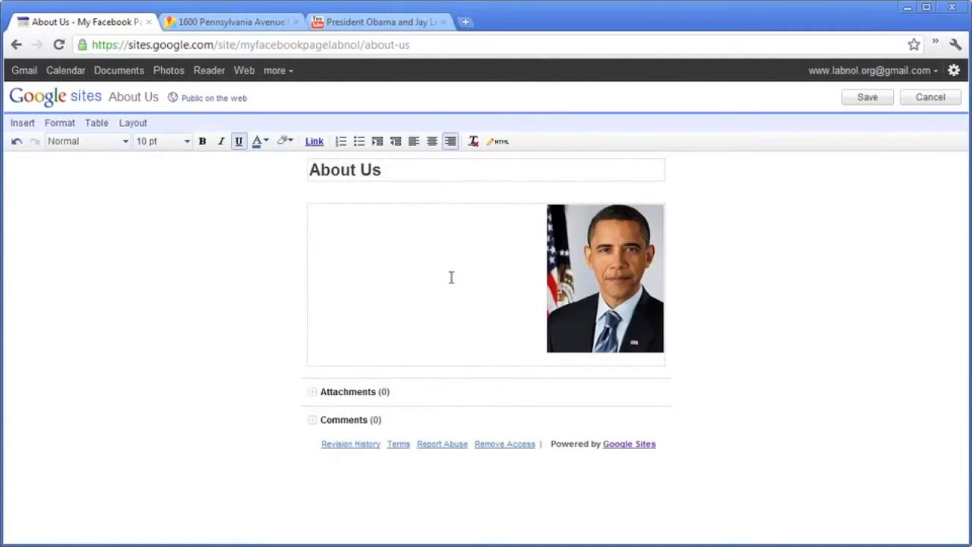
Switch to Notepad, cut all the text from obama.txt and paste it beside the image on the About Us page
{"action": "key", "text": "alt+Tab"}
{"action": "left_click_drag", "start_coordinate": [701, 255], "coordinate": [514, 126]}
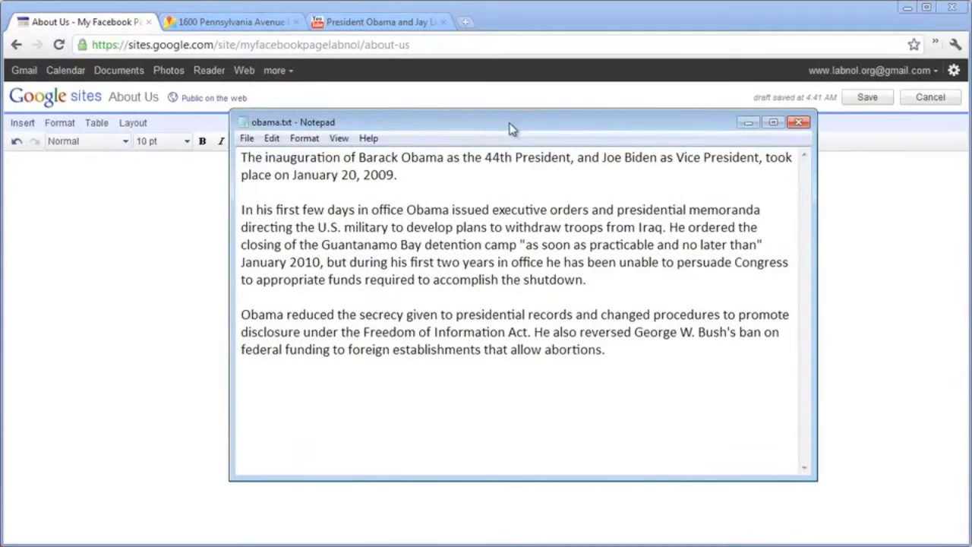
{"action": "left_click_drag", "start_coordinate": [642, 358], "coordinate": [193, 121]}
{"action": "right_click", "coordinate": [275, 172]}
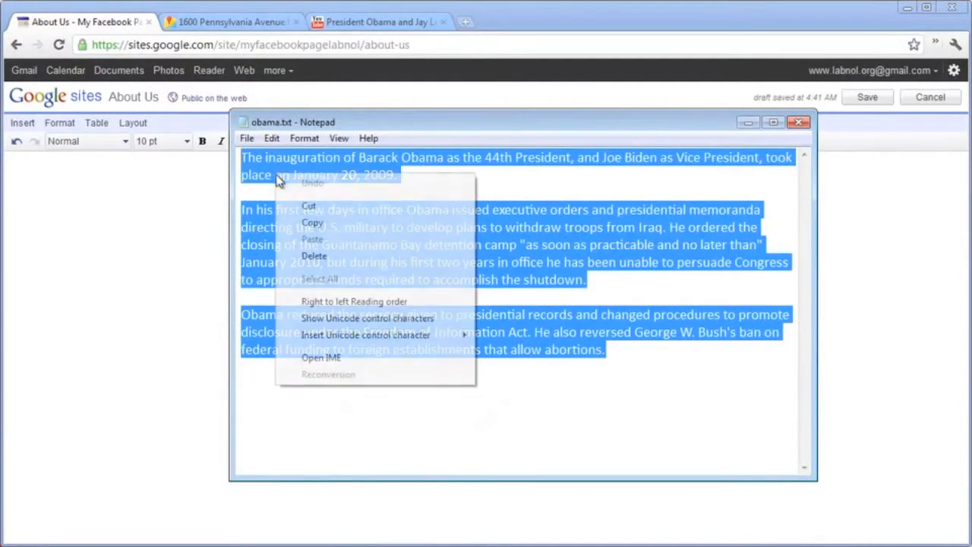
{"action": "left_click", "coordinate": [310, 206]}
{"action": "left_click", "coordinate": [749, 123]}
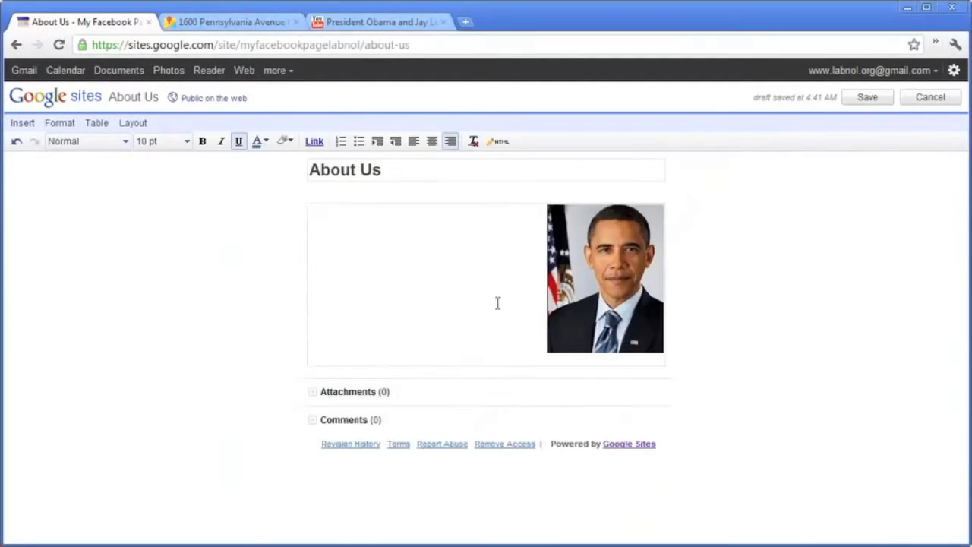
{"action": "key", "text": "ctrl+v"}
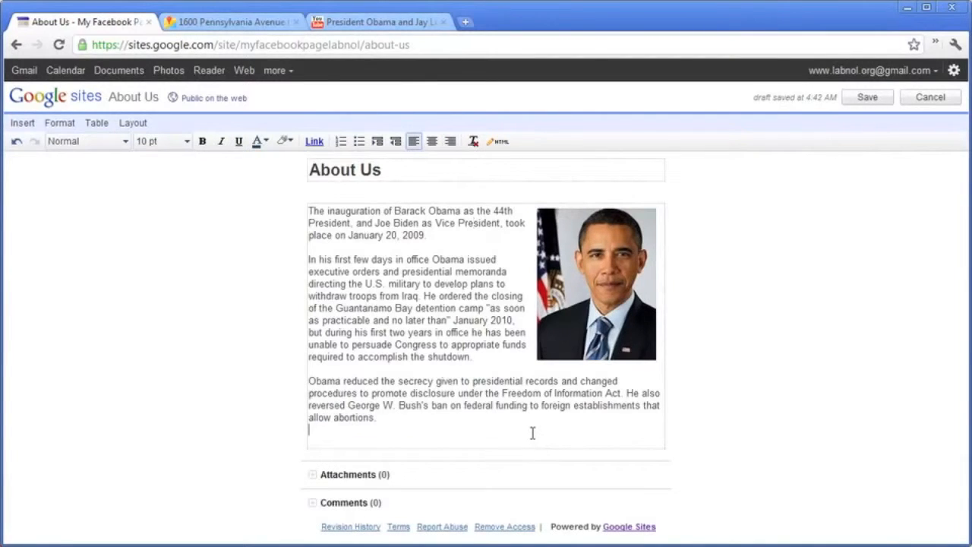
Add the heading line "Barack Obama" above the first paragraph, followed by an empty line, and select the heading
{"action": "left_click", "coordinate": [444, 214]}
{"action": "key", "text": "Return"}
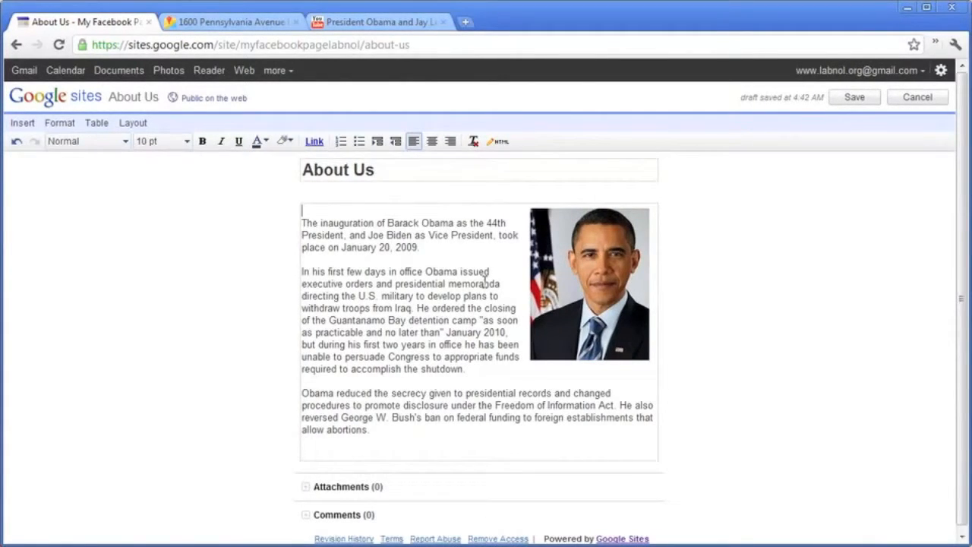
{"action": "type", "text": "ma"}
{"action": "key", "text": "Return"}
{"action": "key", "text": "shift+Up"}
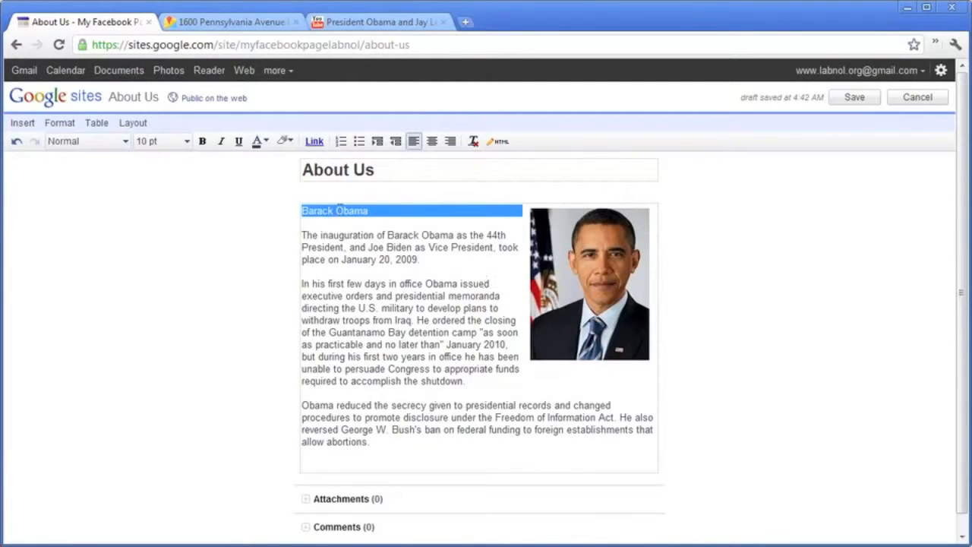
Format the selected heading in Georgia at 24 pt and save the About Us page
{"action": "left_click", "coordinate": [107, 144]}
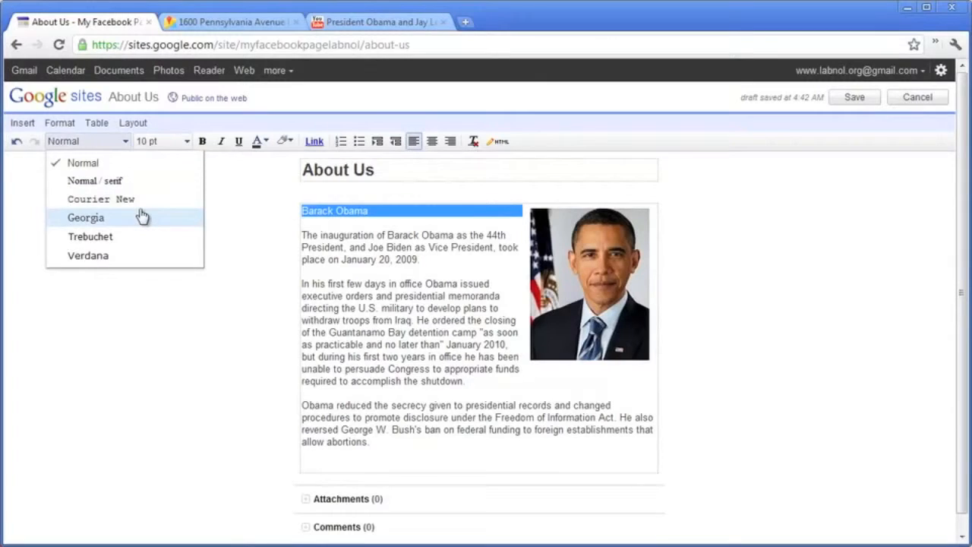
{"action": "left_click", "coordinate": [142, 218]}
{"action": "left_click", "coordinate": [182, 143]}
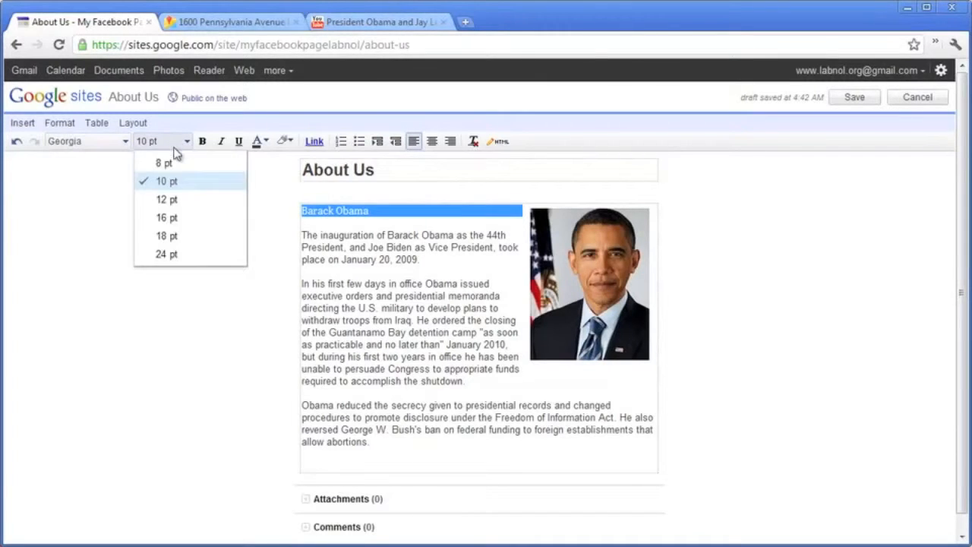
{"action": "left_click", "coordinate": [190, 256]}
{"action": "left_click", "coordinate": [412, 282]}
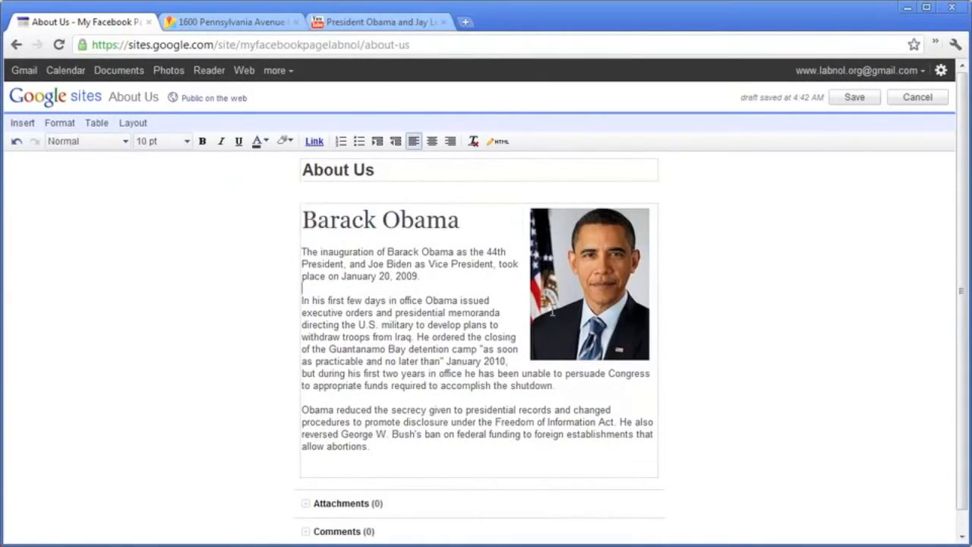
{"action": "left_click", "coordinate": [513, 455]}
{"action": "left_click", "coordinate": [873, 101]}
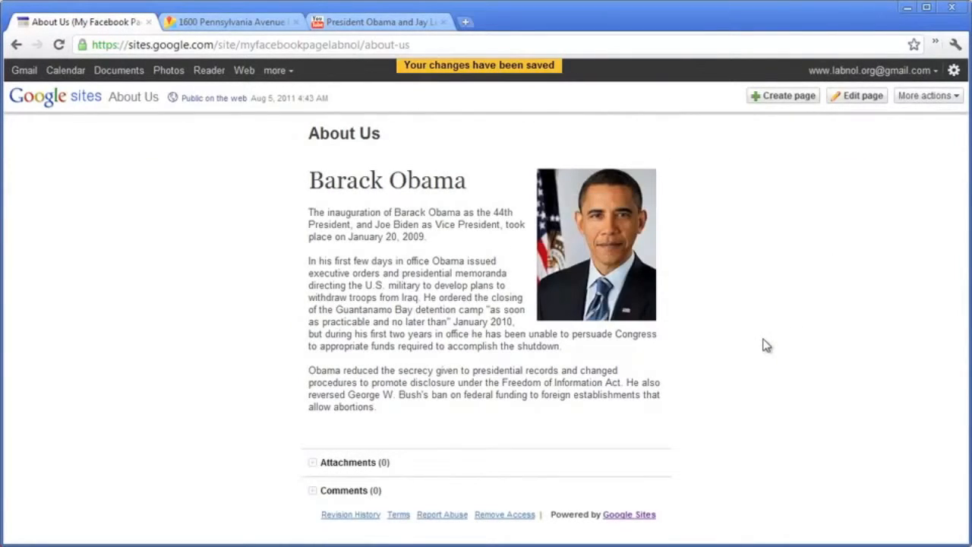
Turn off the page title, sub-page links, attachments and comments in the About Us page settings and save them
{"action": "left_click", "coordinate": [915, 97]}
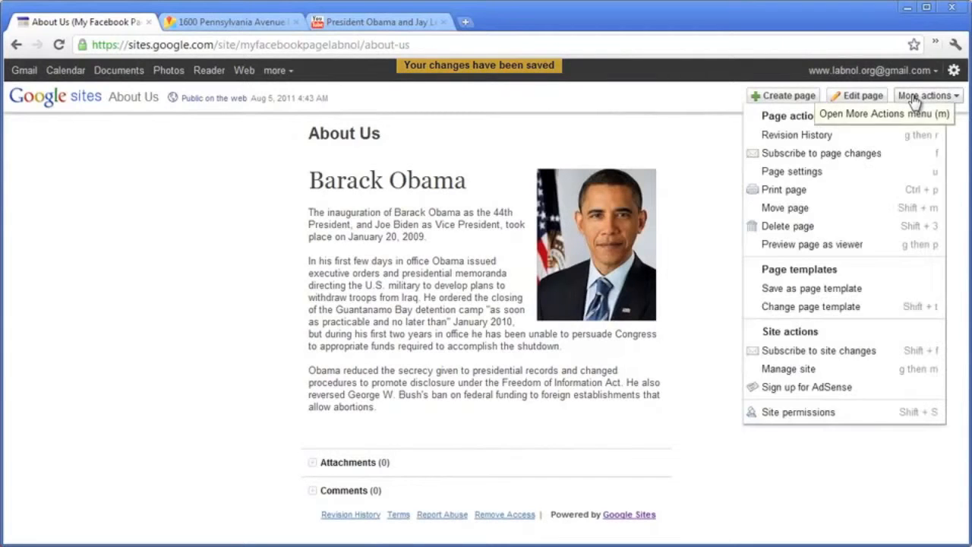
{"action": "left_click", "coordinate": [859, 173]}
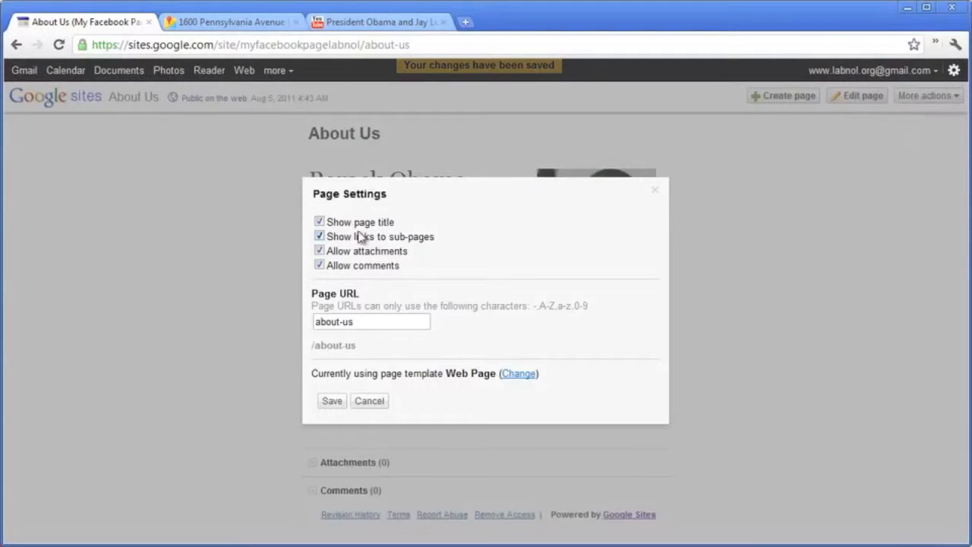
{"action": "left_click", "coordinate": [319, 221]}
{"action": "left_click", "coordinate": [319, 236]}
{"action": "left_click", "coordinate": [319, 251]}
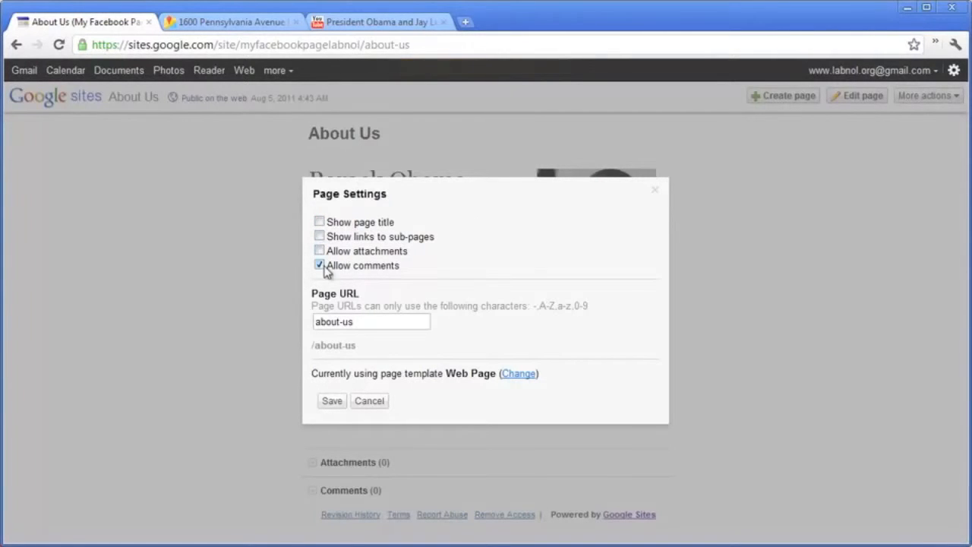
{"action": "left_click", "coordinate": [332, 401]}
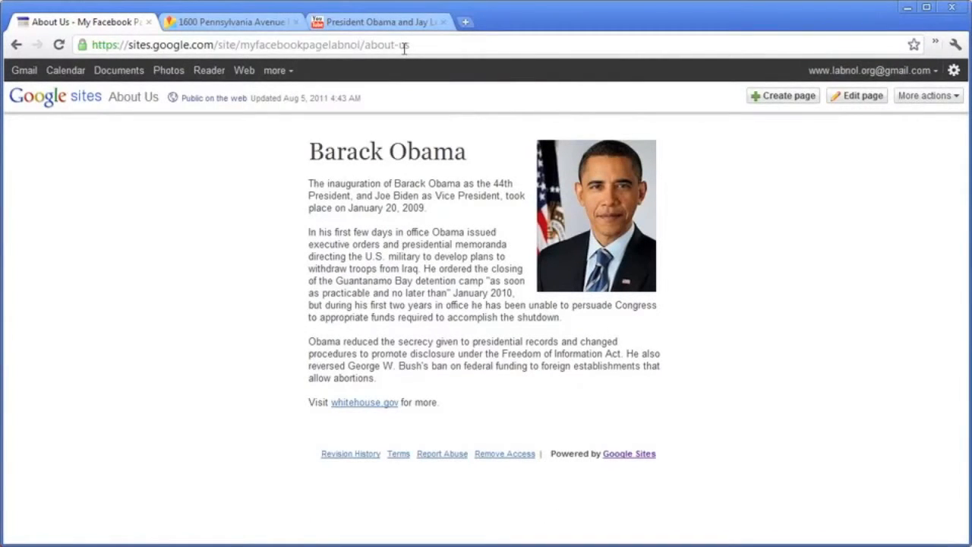
{"action": "left_click", "coordinate": [405, 47]}
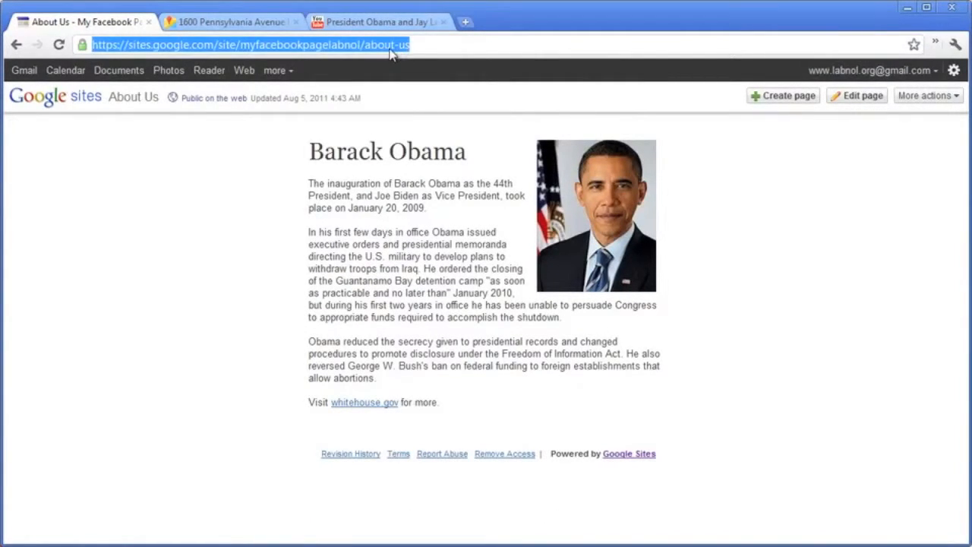
{"action": "right_click", "coordinate": [392, 54]}
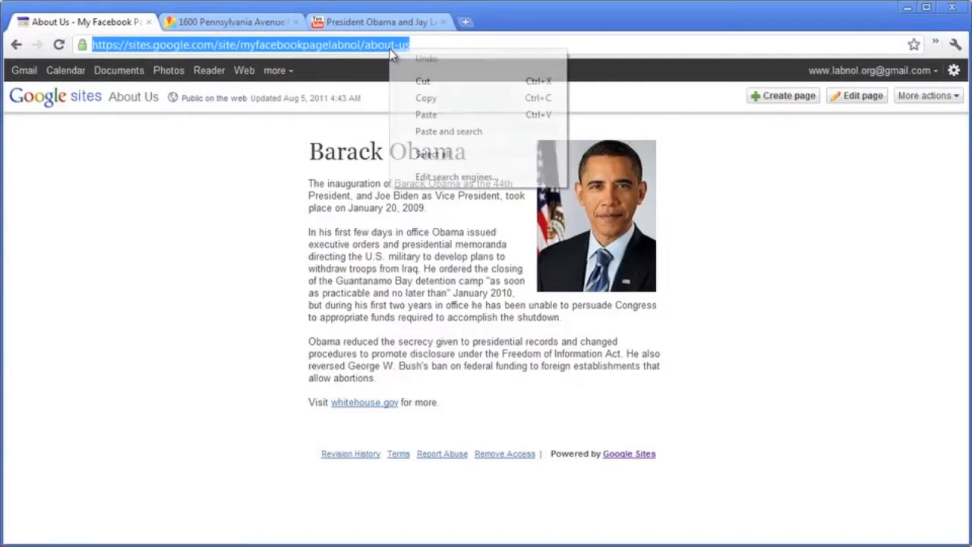
{"action": "left_click", "coordinate": [425, 98]}
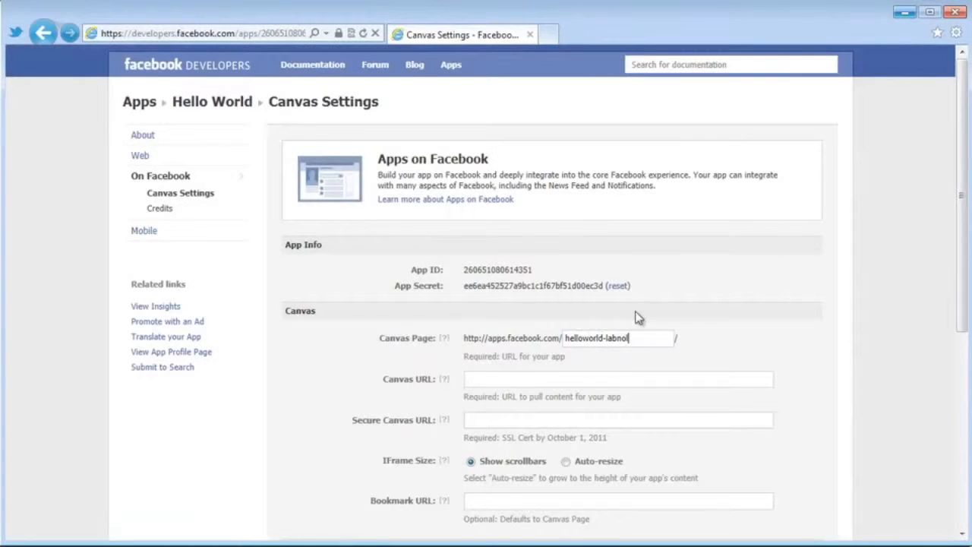
{"action": "left_click_drag", "start_coordinate": [955, 185], "coordinate": [960, 276]}
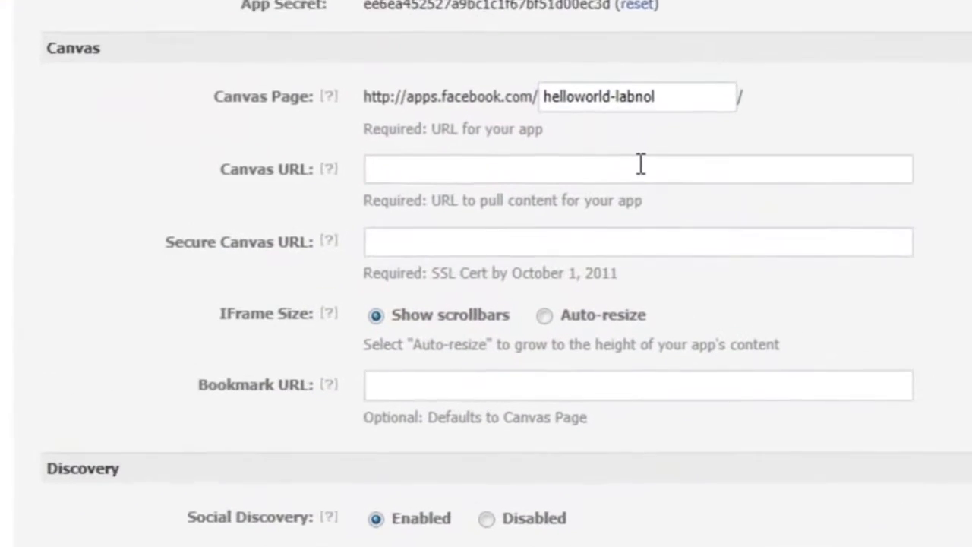
{"action": "left_click", "coordinate": [636, 204]}
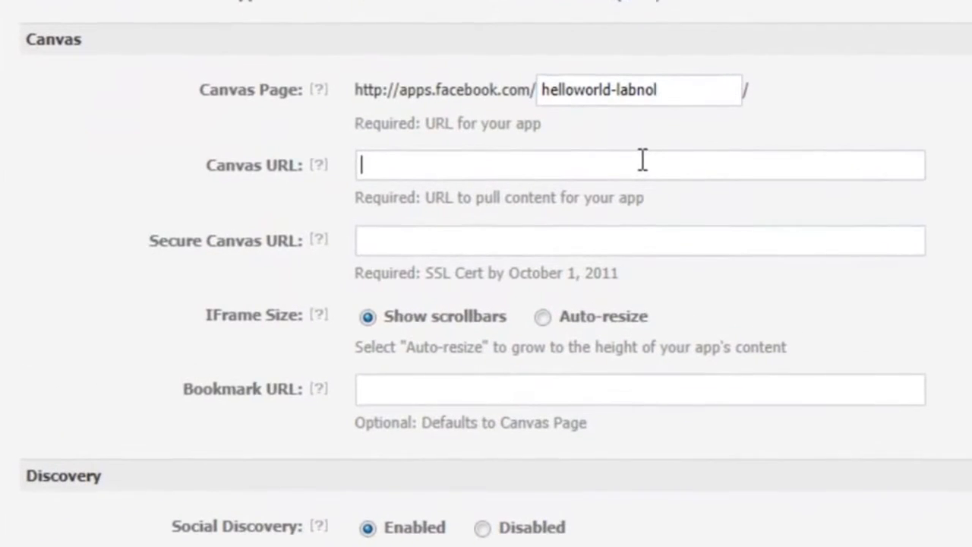
{"action": "key", "text": "ctrl+v"}
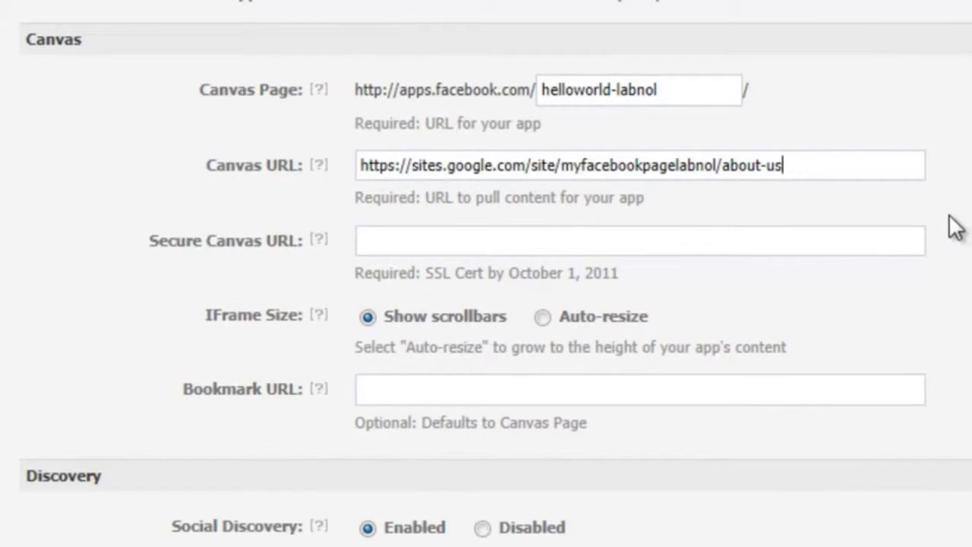
{"action": "type", "text": "/"}
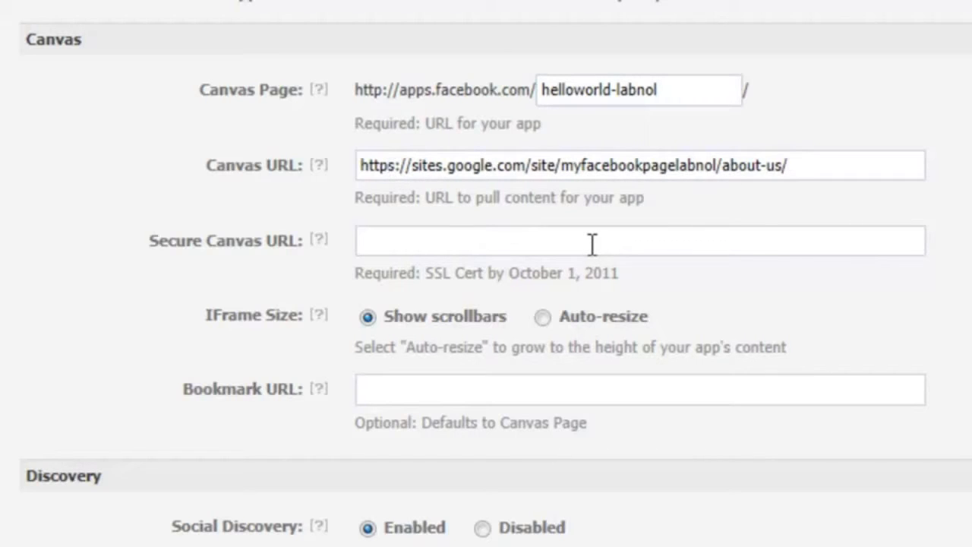
{"action": "key", "text": "BackSpace"}
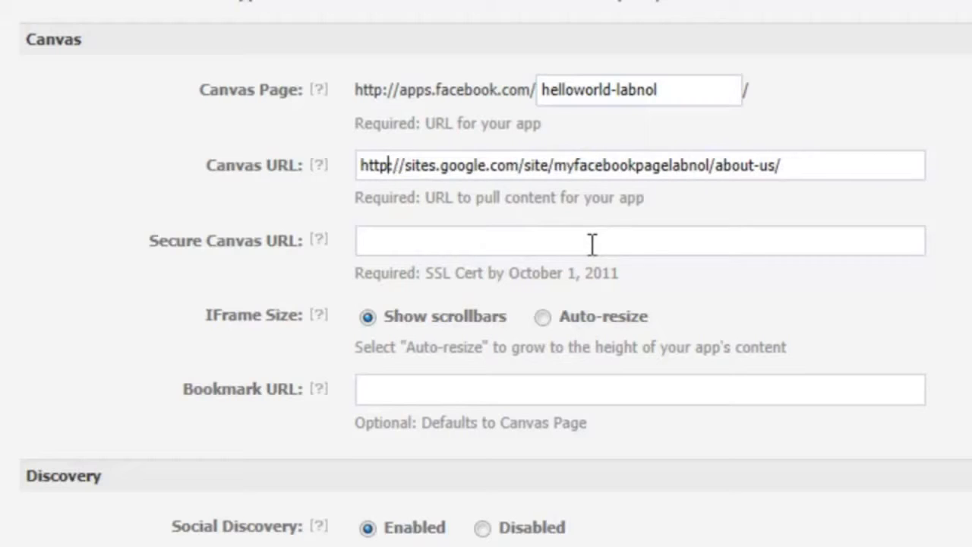
Copy the Canvas URL into the Secure Canvas URL and change its prefix to https
{"action": "triple_click", "coordinate": [626, 165]}
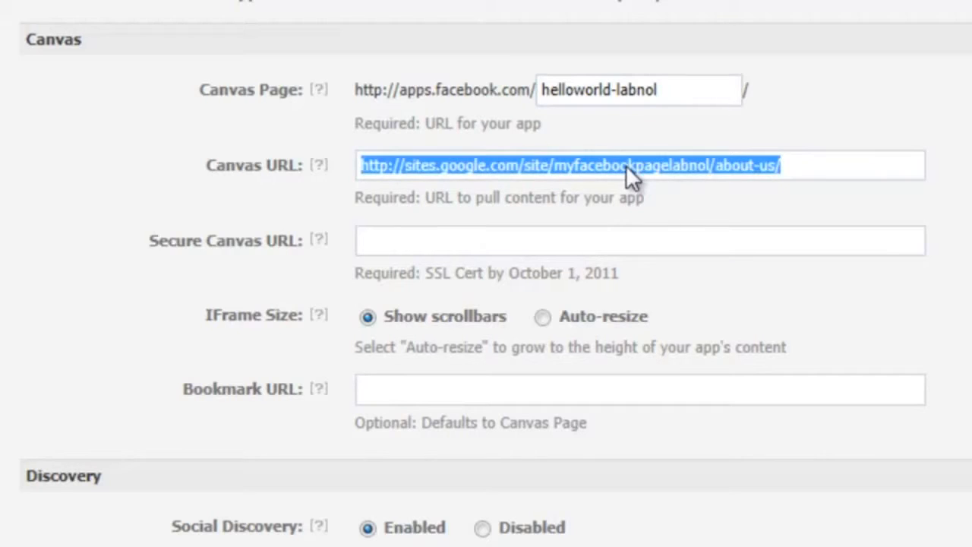
{"action": "key", "text": "ctrl+c"}
{"action": "left_click", "coordinate": [630, 245]}
{"action": "key", "text": "ctrl+v"}
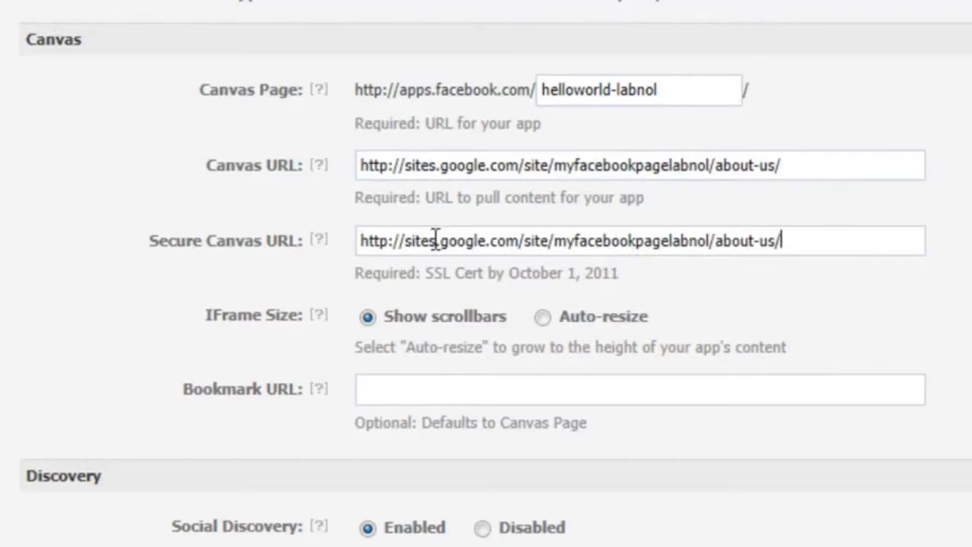
{"action": "left_click", "coordinate": [391, 240]}
{"action": "type", "text": "s"}
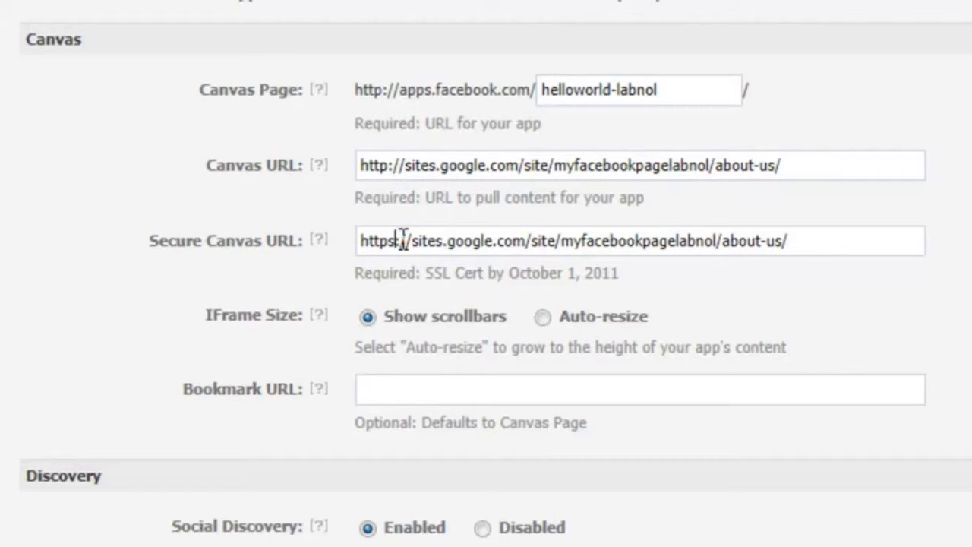
Under Page Tabs, set the tab name to "About" and paste the copied http About Us address as the Tab URL
{"action": "scroll", "coordinate": [399, 240], "scroll_direction": "down", "scroll_amount": 5}
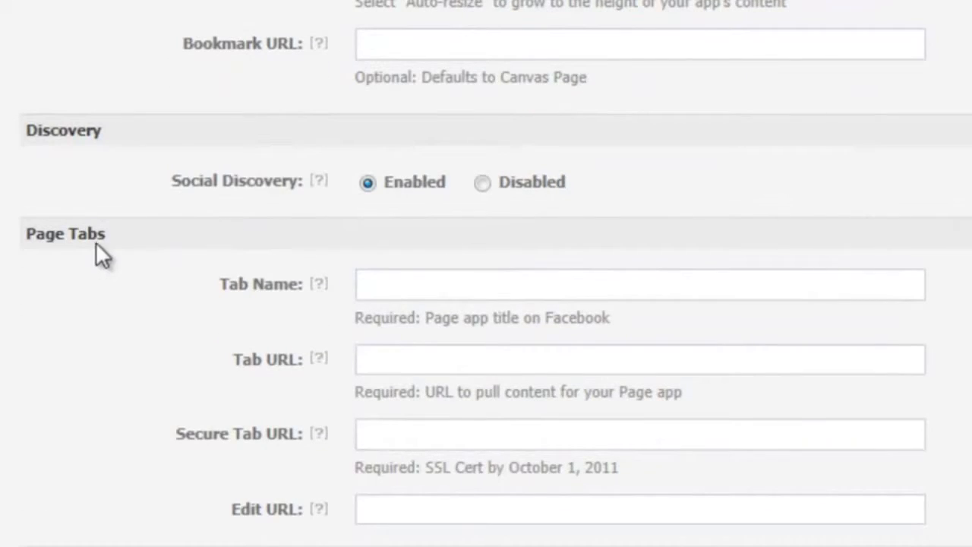
{"action": "left_click", "coordinate": [458, 287]}
{"action": "type", "text": "Abpll"}
{"action": "key", "text": "BackSpace"}
{"action": "key", "text": "BackSpace"}
{"action": "key", "text": "BackSpace"}
{"action": "type", "text": "out"}
{"action": "left_click", "coordinate": [464, 361]}
{"action": "key", "text": "ctrl+v"}
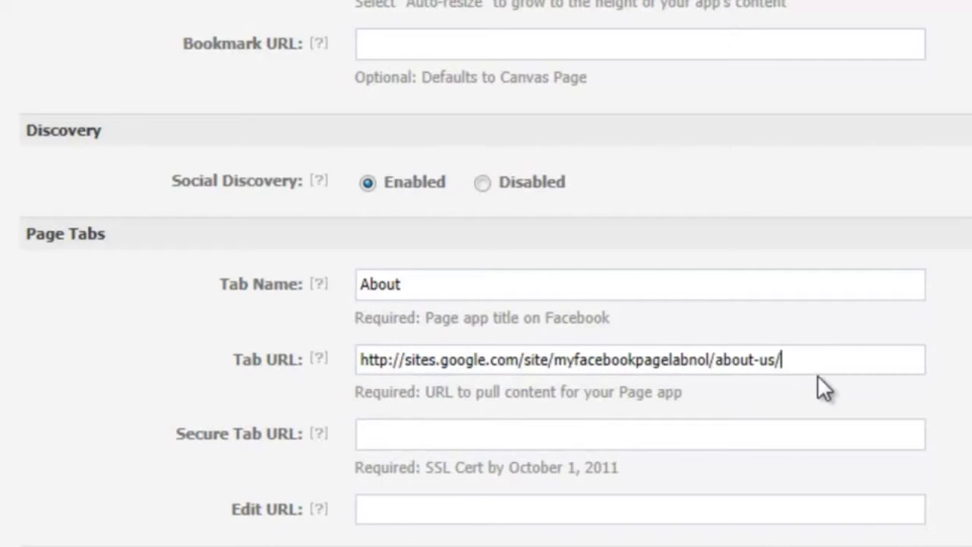
Paste the About Us address as the Secure Tab URL with an https prefix and save the canvas settings
{"action": "left_click", "coordinate": [781, 433]}
{"action": "key", "text": "ctrl+v"}
{"action": "left_click", "coordinate": [387, 433]}
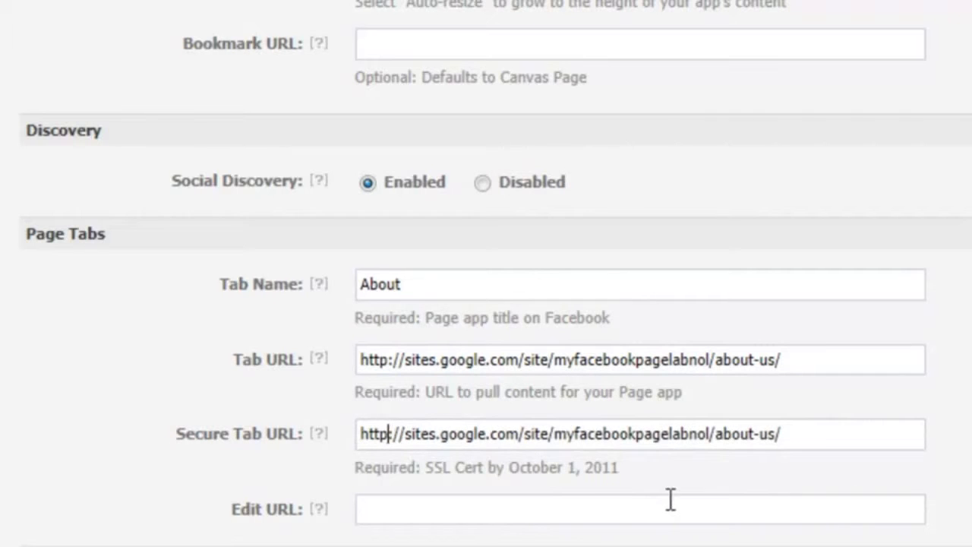
{"action": "type", "text": "s"}
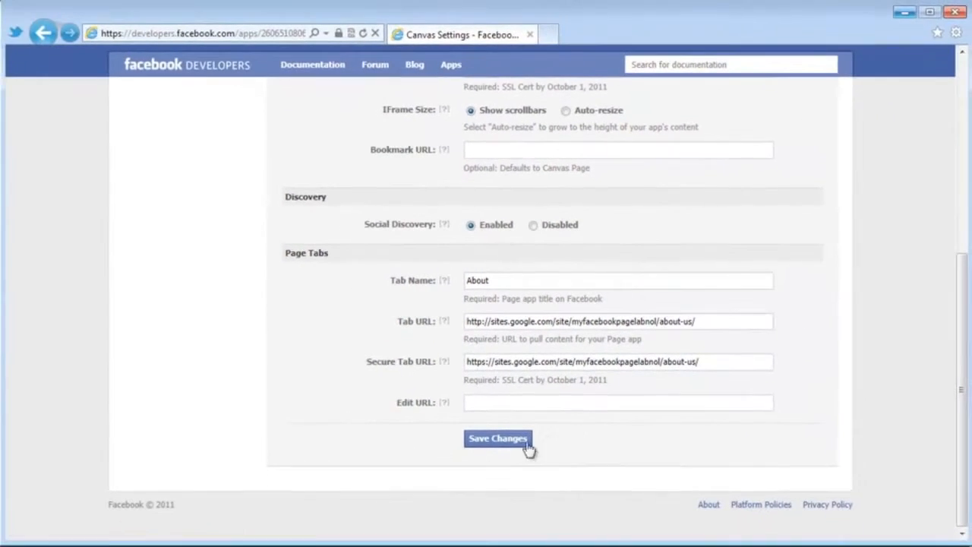
{"action": "left_click", "coordinate": [515, 447]}
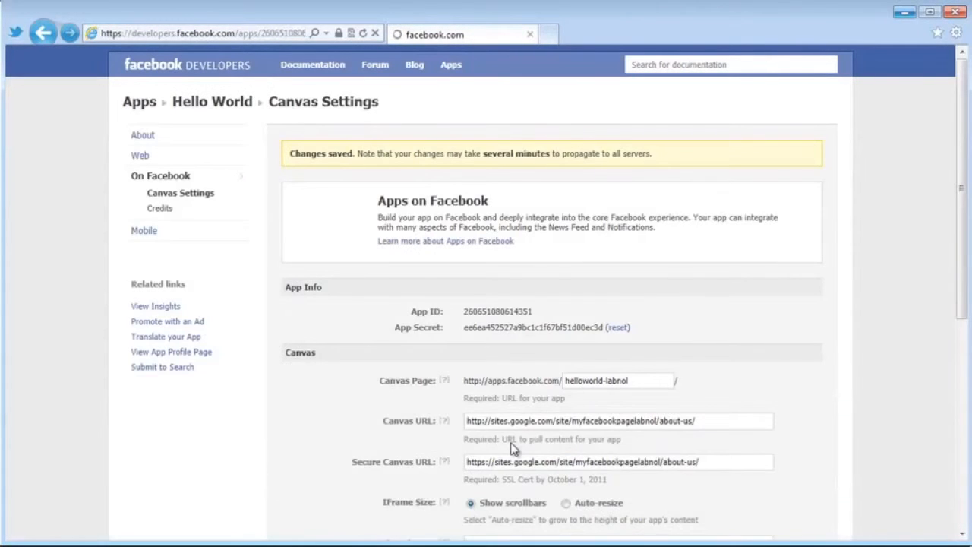
Open the app's profile page and add the Hello World app to the Same Place page
{"action": "scroll", "coordinate": [796, 312], "scroll_direction": "down", "scroll_amount": 3}
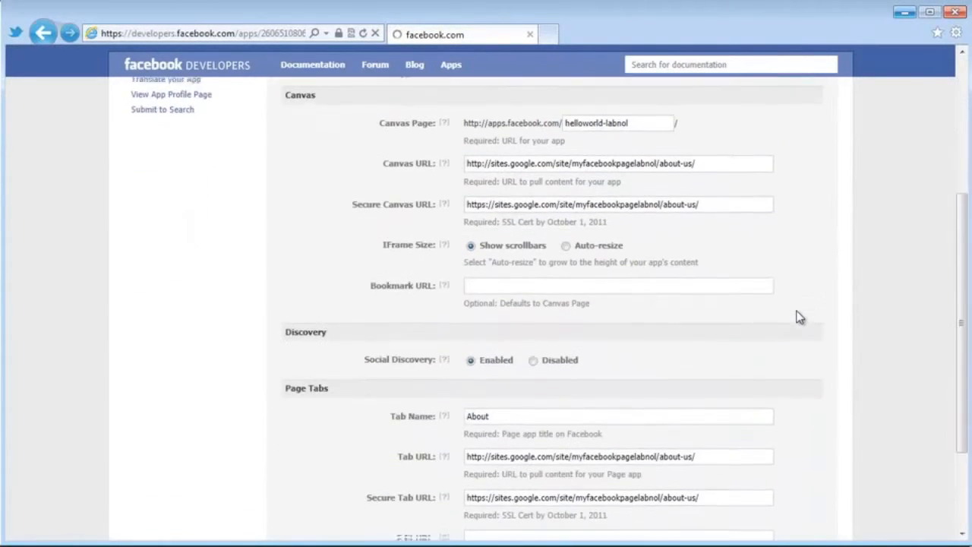
{"action": "scroll", "coordinate": [798, 316], "scroll_direction": "up", "scroll_amount": 3}
{"action": "left_click", "coordinate": [172, 354]}
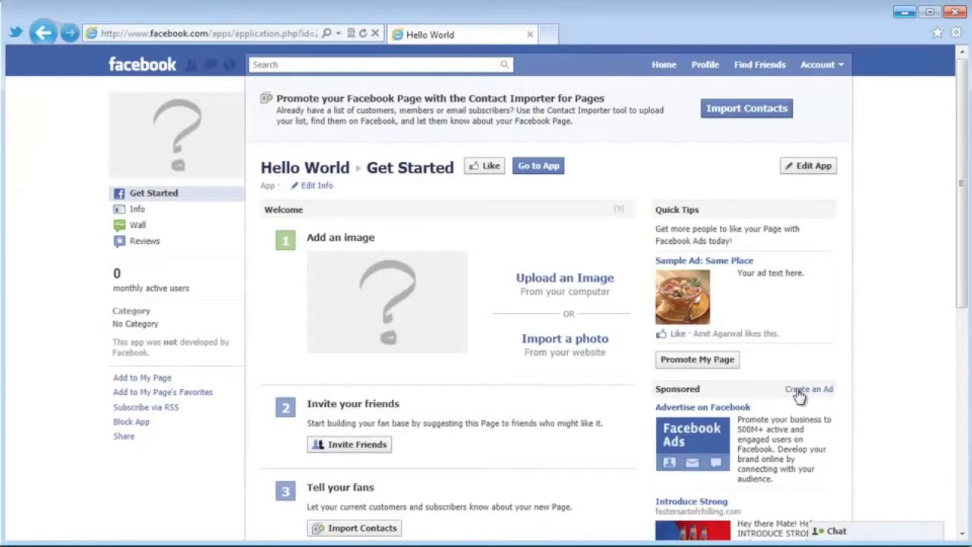
{"action": "scroll", "coordinate": [900, 318], "scroll_direction": "down", "scroll_amount": 1}
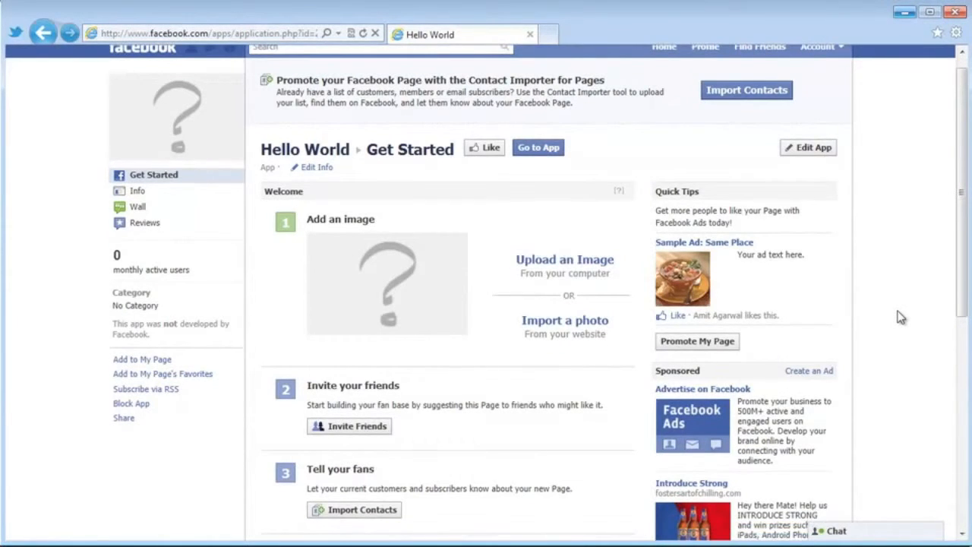
{"action": "left_click", "coordinate": [145, 360]}
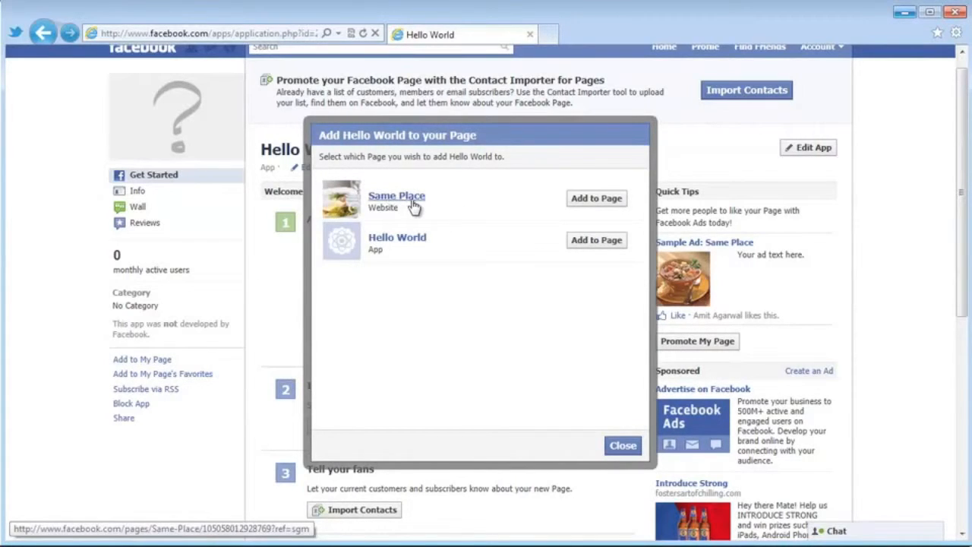
{"action": "left_click", "coordinate": [613, 204]}
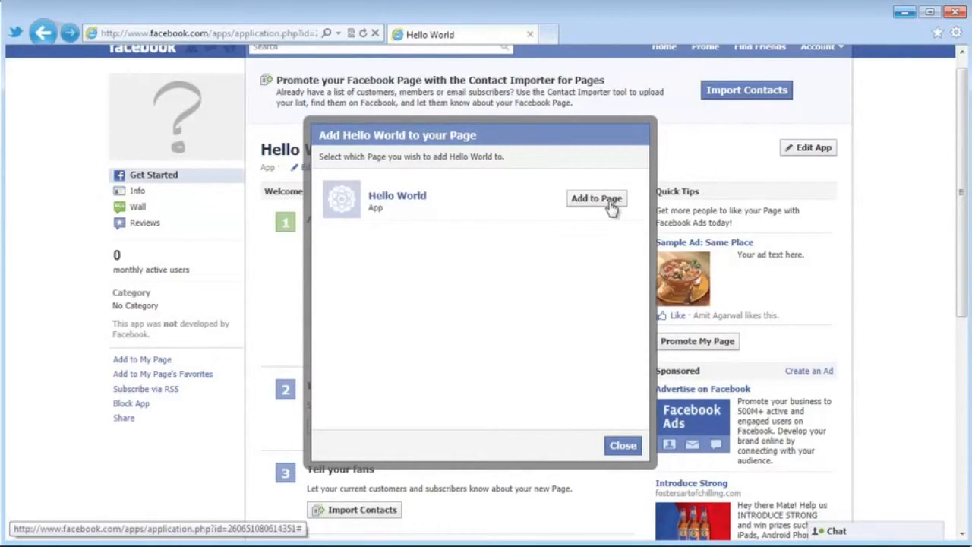
{"action": "left_click", "coordinate": [628, 447]}
Search for "sam", open the Same Place page and check the content shown on its About tab
{"action": "scroll", "coordinate": [588, 391], "scroll_direction": "up", "scroll_amount": 1}
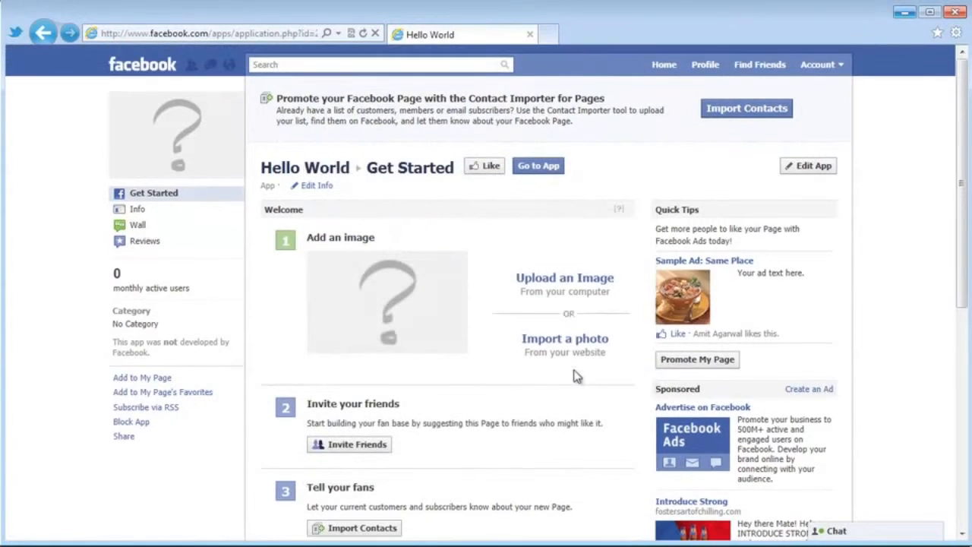
{"action": "left_click", "coordinate": [414, 64]}
{"action": "type", "text": "sam"}
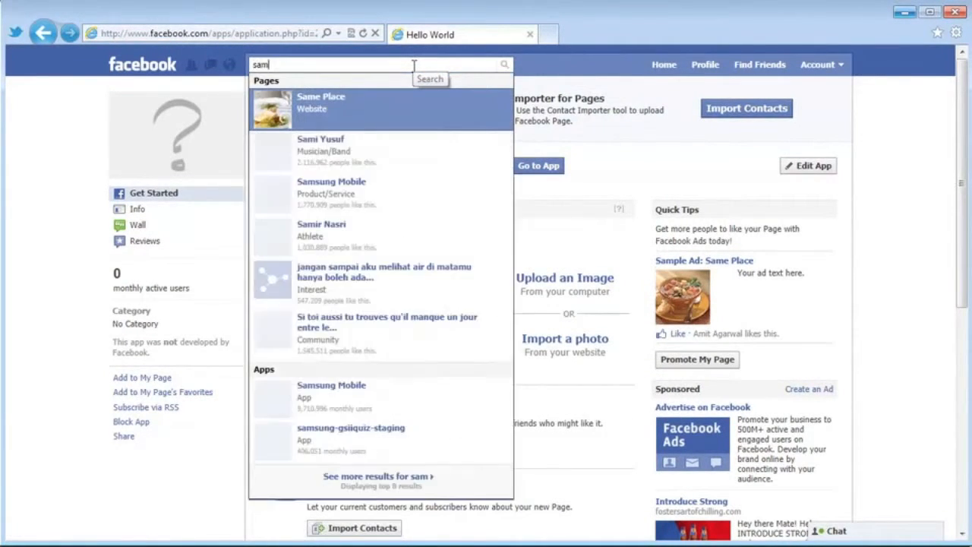
{"action": "left_click", "coordinate": [415, 100]}
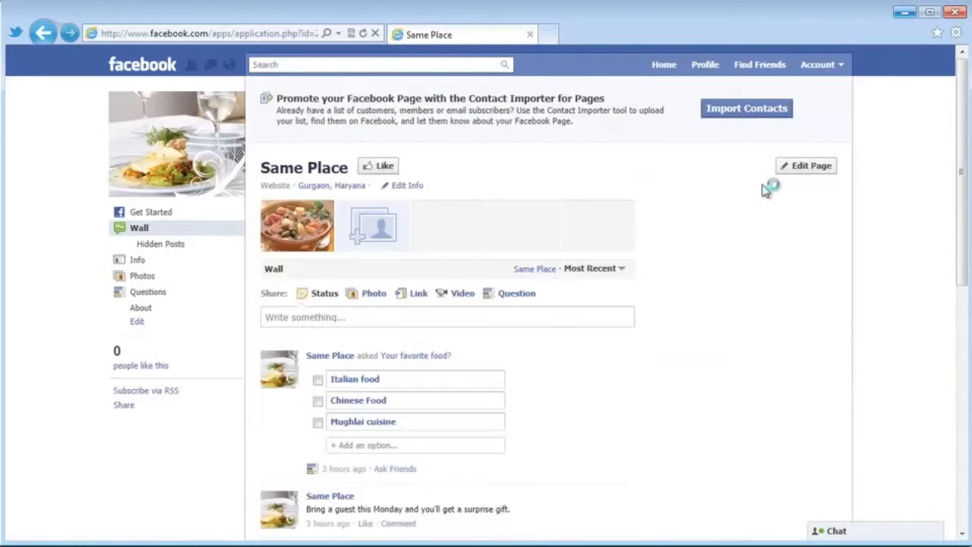
{"action": "left_click_drag", "start_coordinate": [963, 156], "coordinate": [968, 199]}
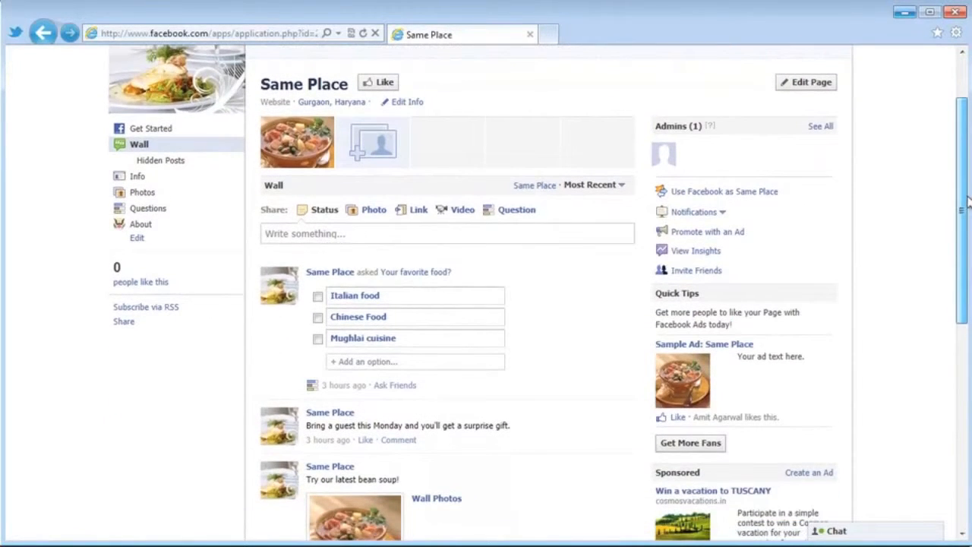
{"action": "left_click", "coordinate": [160, 227]}
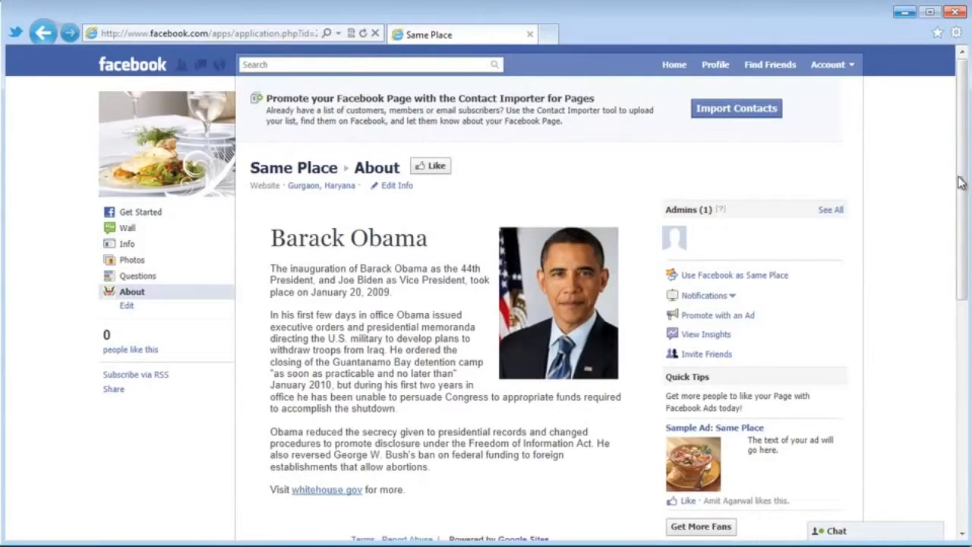
{"action": "scroll", "coordinate": [966, 188], "scroll_direction": "down", "scroll_amount": 2}
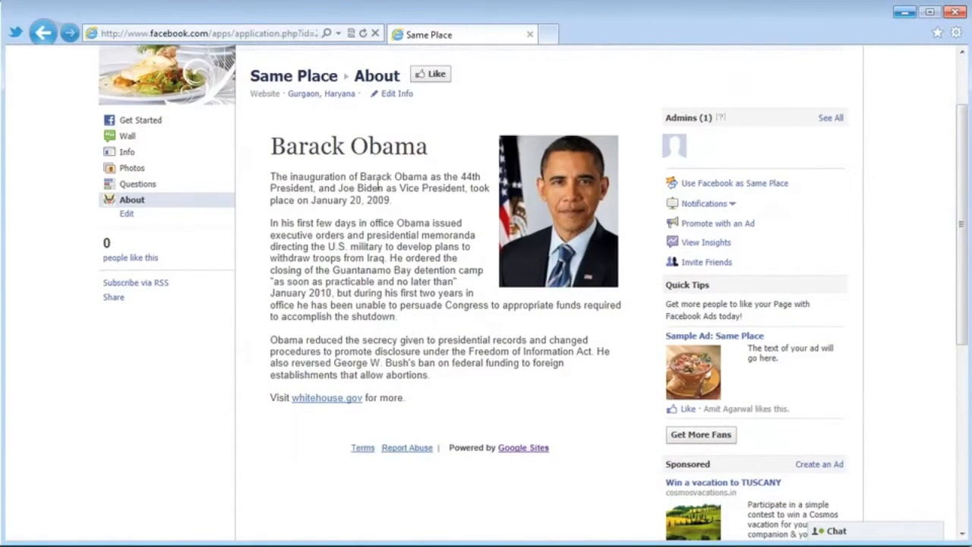
{"action": "scroll", "coordinate": [426, 269], "scroll_direction": "up", "scroll_amount": 2}
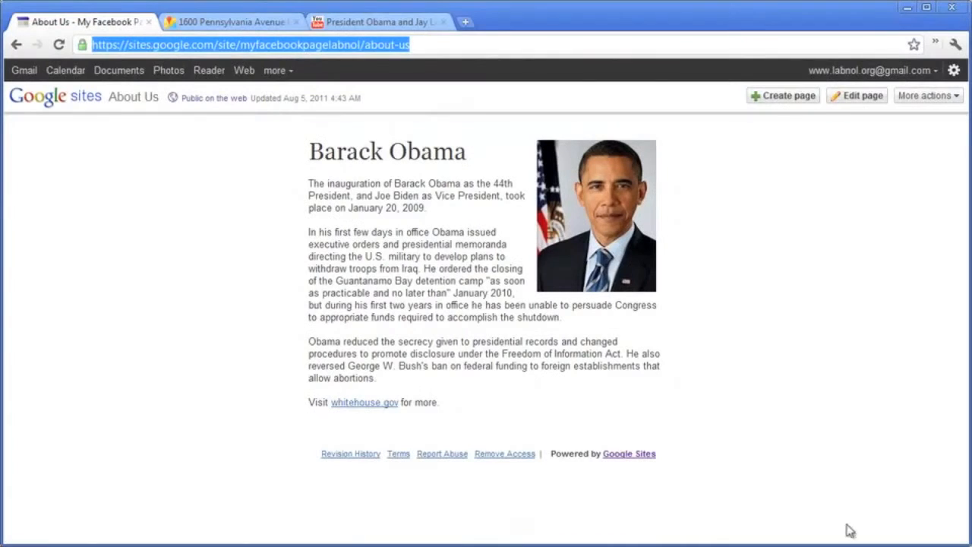
Switch to Google Sites, edit the About Us page and add two line breaks after the "Visit whitehouse.gov for more." line
{"action": "left_click", "coordinate": [847, 100]}
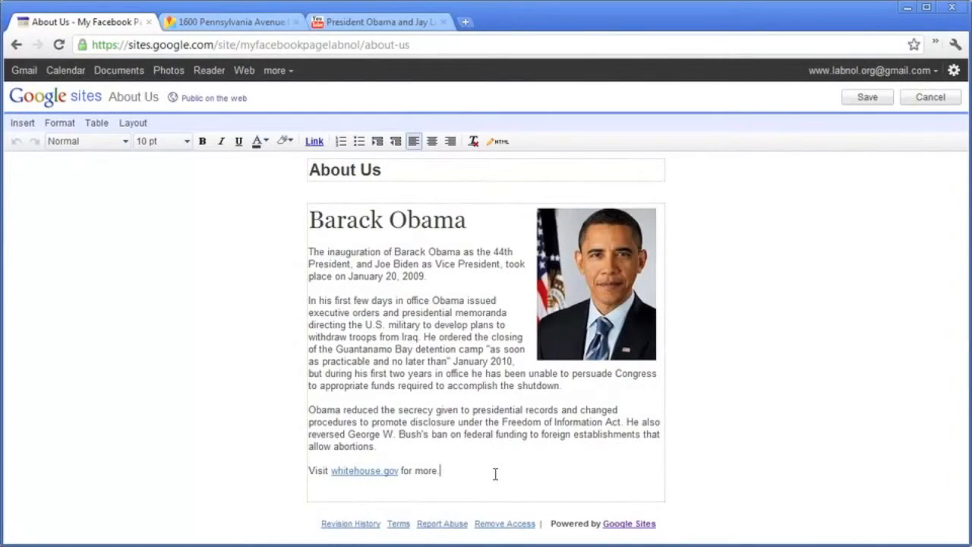
{"action": "key", "text": "Return"}
{"action": "key", "text": "Return"}
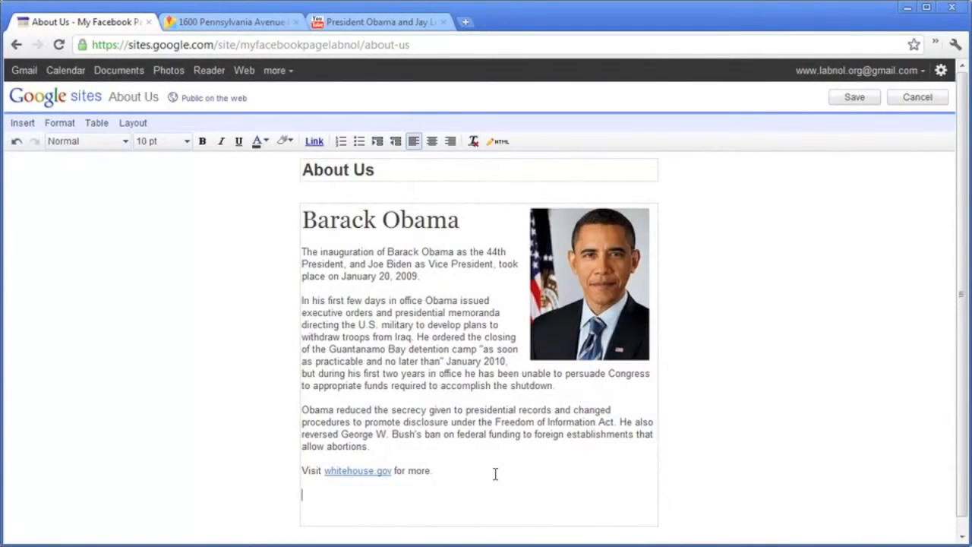
Switch to the President Obama and Jay Leno YouTube video and display its embed code and sizing options
{"action": "left_click", "coordinate": [351, 22]}
{"action": "left_click_drag", "start_coordinate": [966, 169], "coordinate": [967, 238]}
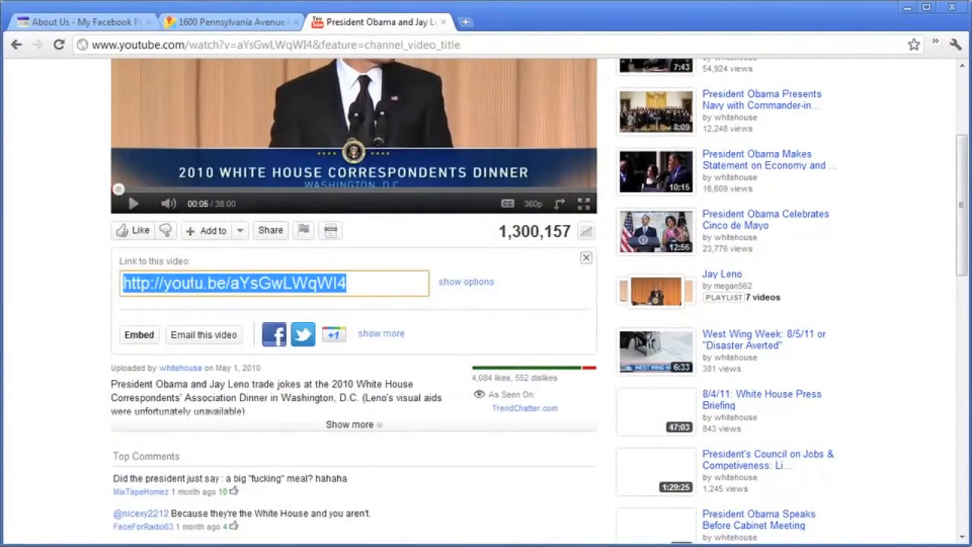
{"action": "left_click", "coordinate": [137, 336]}
{"action": "scroll", "coordinate": [534, 311], "scroll_direction": "down", "scroll_amount": 3}
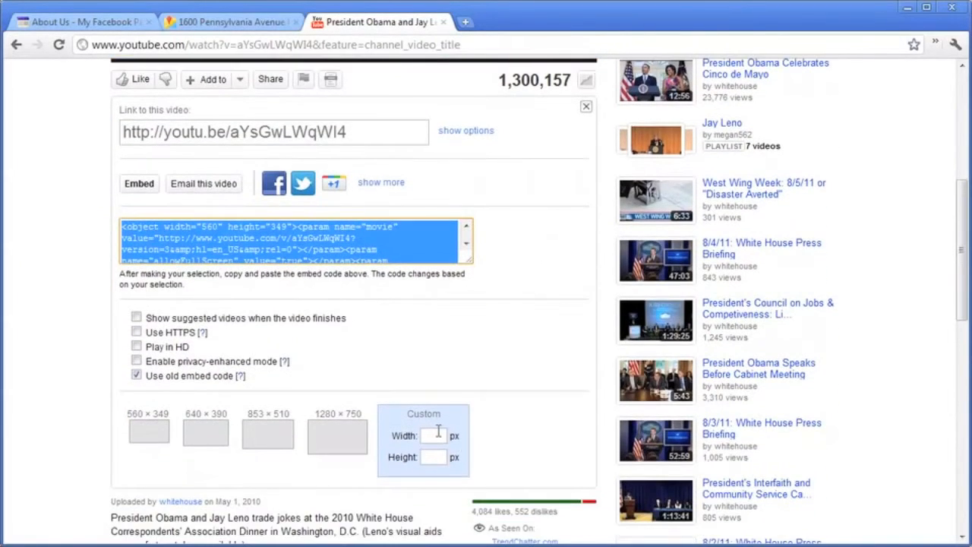
Set the embedded video's custom width to 480 px and cut the resulting embed code to the clipboard
{"action": "left_click", "coordinate": [435, 433]}
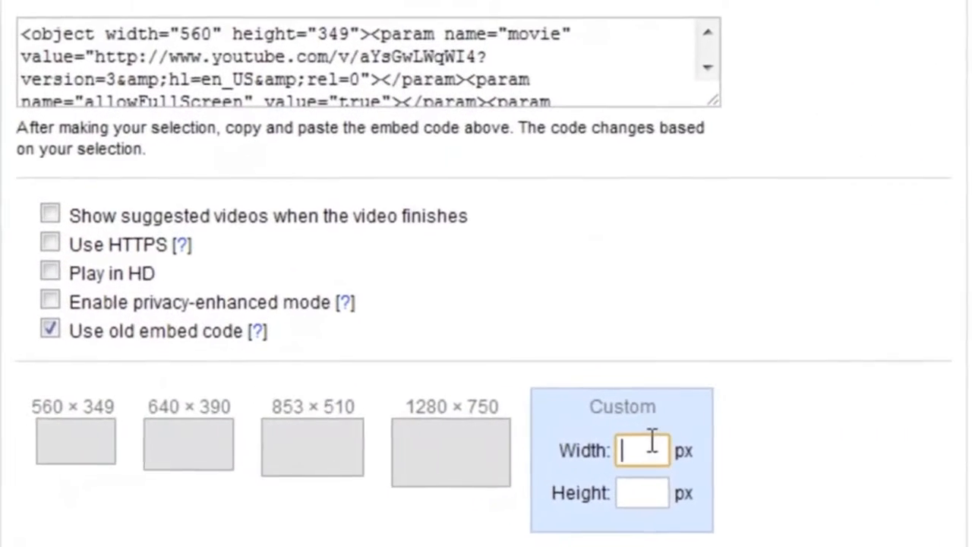
{"action": "type", "text": "480"}
{"action": "left_click", "coordinate": [730, 424]}
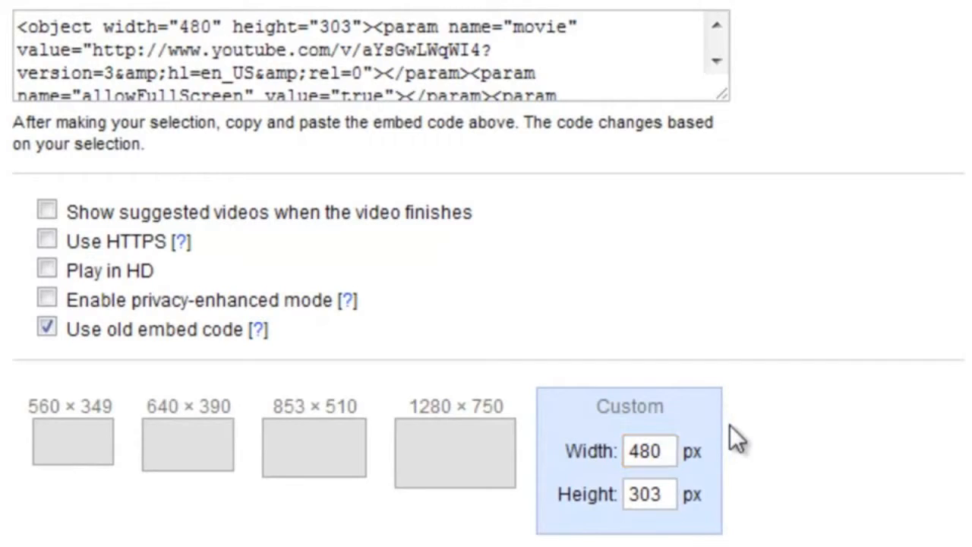
{"action": "left_click", "coordinate": [513, 70]}
{"action": "right_click", "coordinate": [502, 64]}
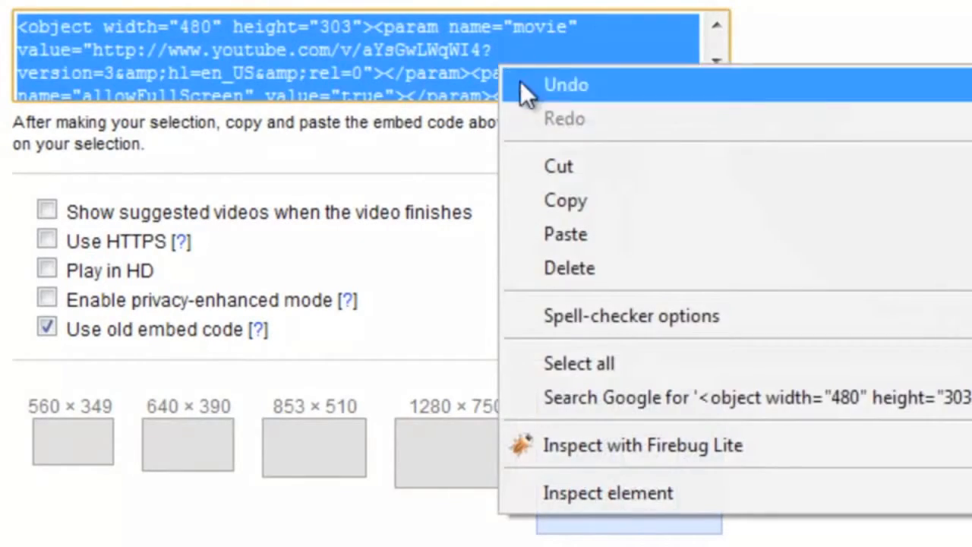
{"action": "left_click", "coordinate": [559, 165]}
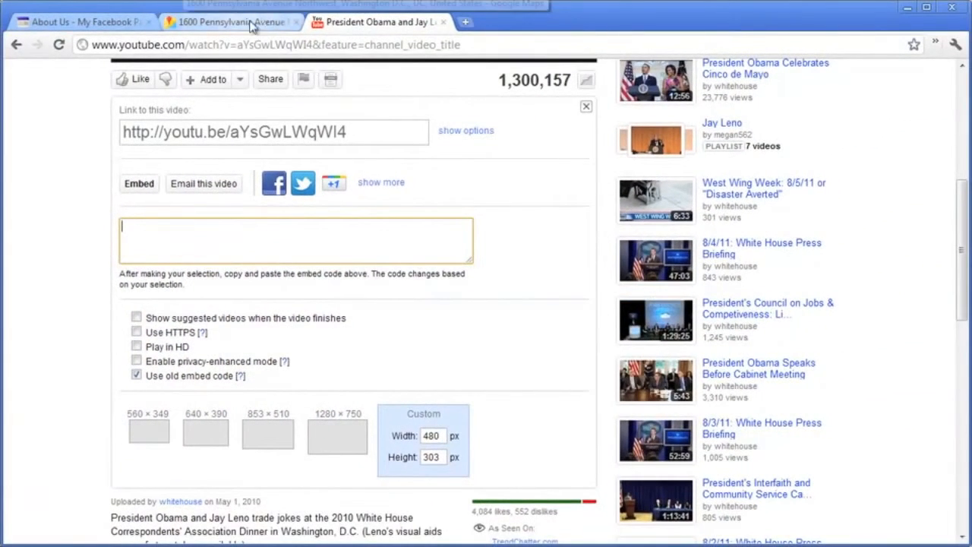
In the About Us page's HTML, append an h2 heading "Watch my video" and the YouTube embed code, and apply the update
{"action": "left_click", "coordinate": [82, 22]}
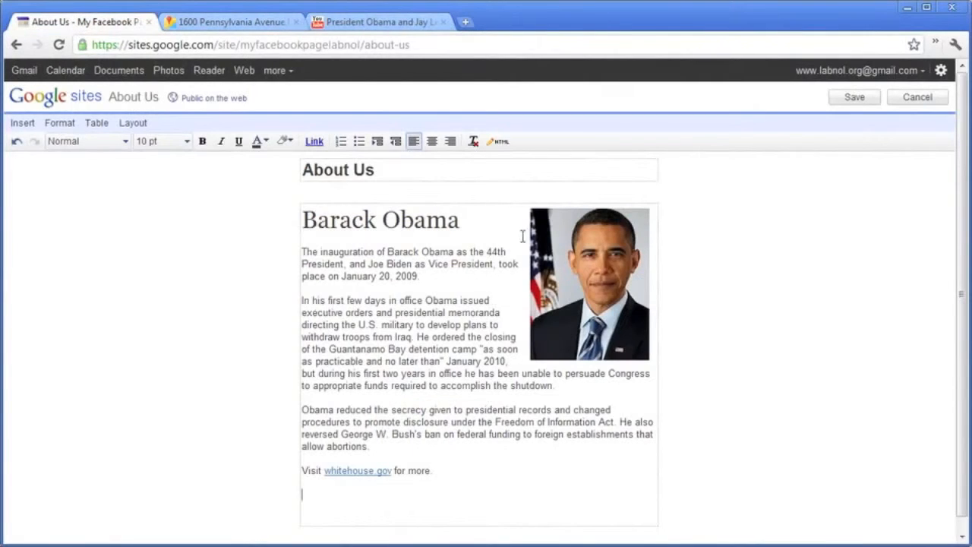
{"action": "left_click", "coordinate": [501, 143]}
{"action": "scroll", "coordinate": [506, 355], "scroll_direction": "down", "scroll_amount": 5}
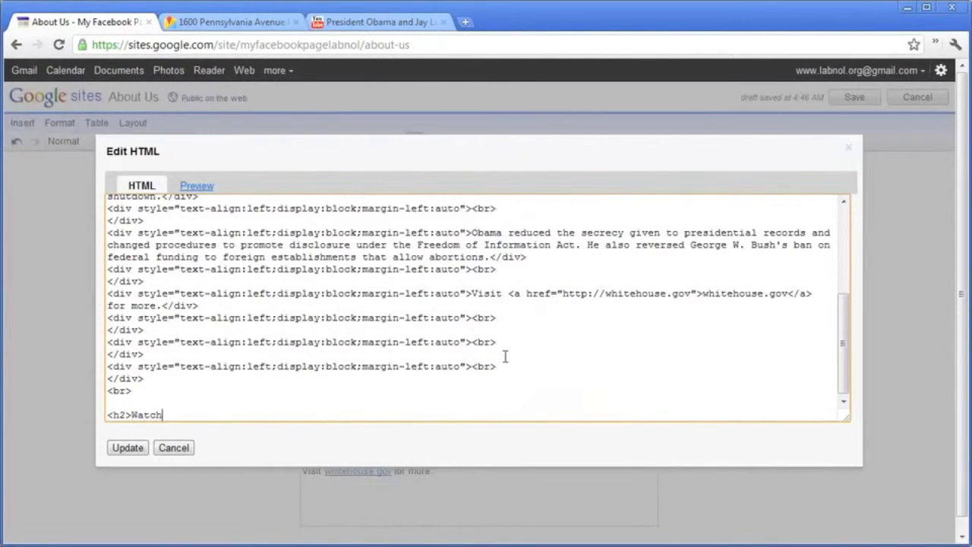
{"action": "type", "text": "2>"}
{"action": "key", "text": "Return"}
{"action": "key", "text": "Return"}
{"action": "key", "text": "ctrl+v"}
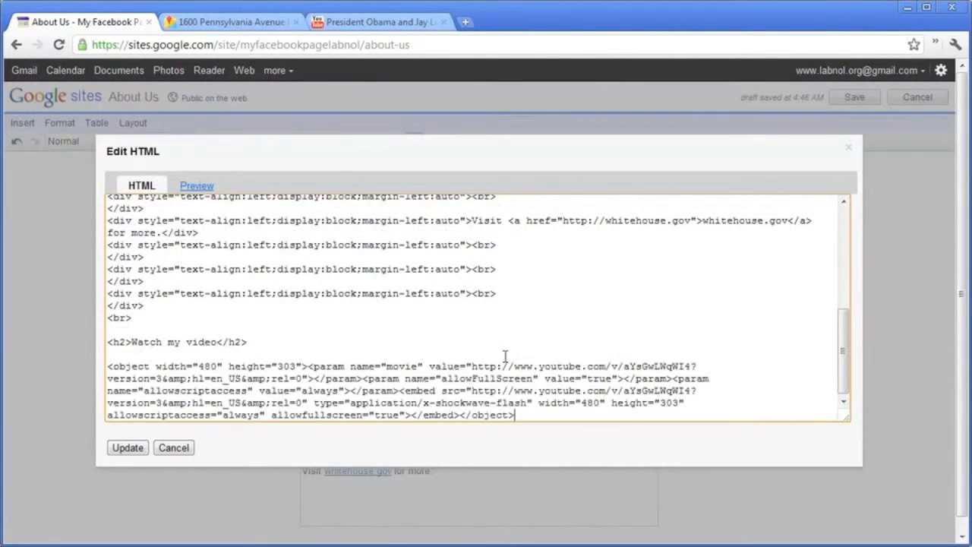
{"action": "left_click", "coordinate": [127, 448]}
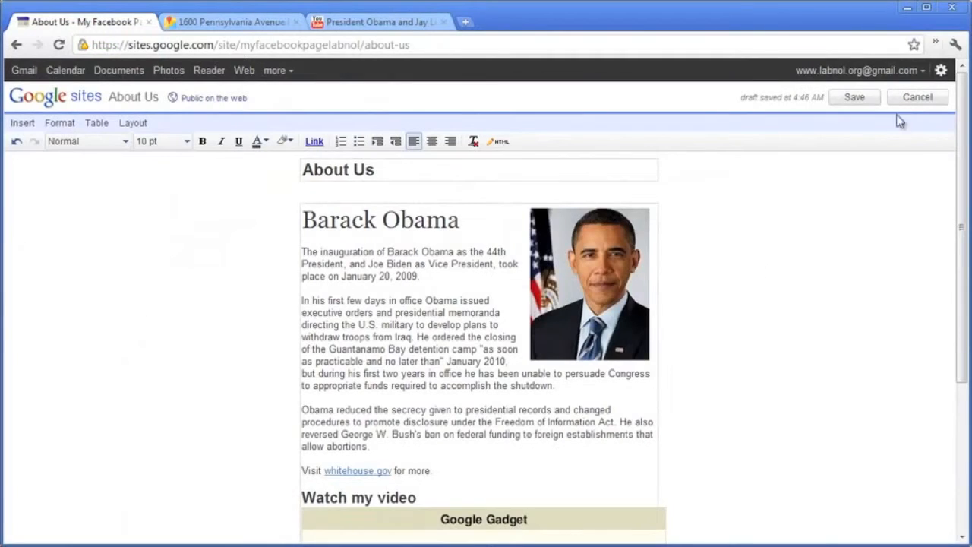
Save the About Us page and check the embedded video below the "Watch my video" heading
{"action": "left_click", "coordinate": [854, 97]}
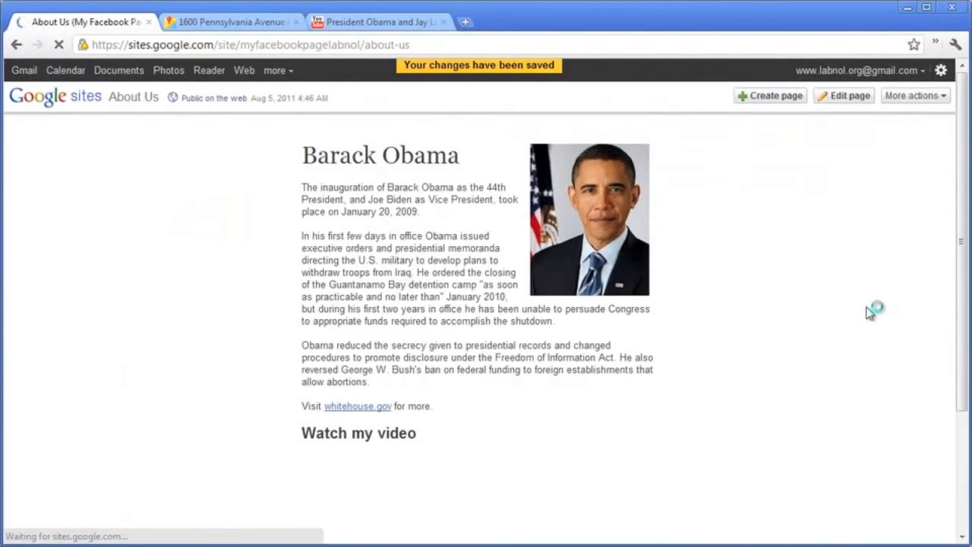
{"action": "scroll", "coordinate": [870, 314], "scroll_direction": "down", "scroll_amount": 3}
{"action": "scroll", "coordinate": [870, 314], "scroll_direction": "down", "scroll_amount": 2}
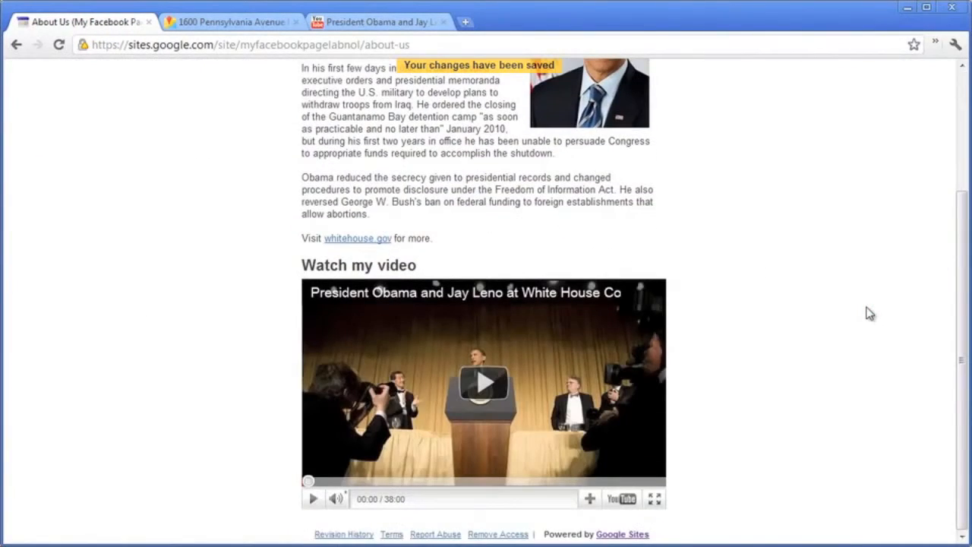
{"action": "scroll", "coordinate": [870, 313], "scroll_direction": "up", "scroll_amount": 3}
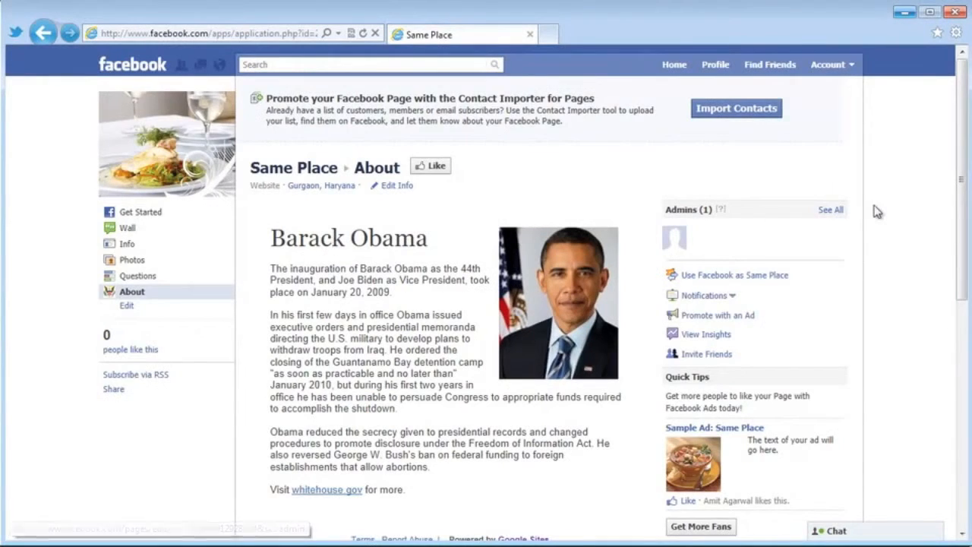
Switch to Facebook, reload the Same Place page and check its About tab for the embedded video
{"action": "scroll", "coordinate": [875, 211], "scroll_direction": "down", "scroll_amount": 1}
{"action": "scroll", "coordinate": [874, 210], "scroll_direction": "up", "scroll_amount": 1}
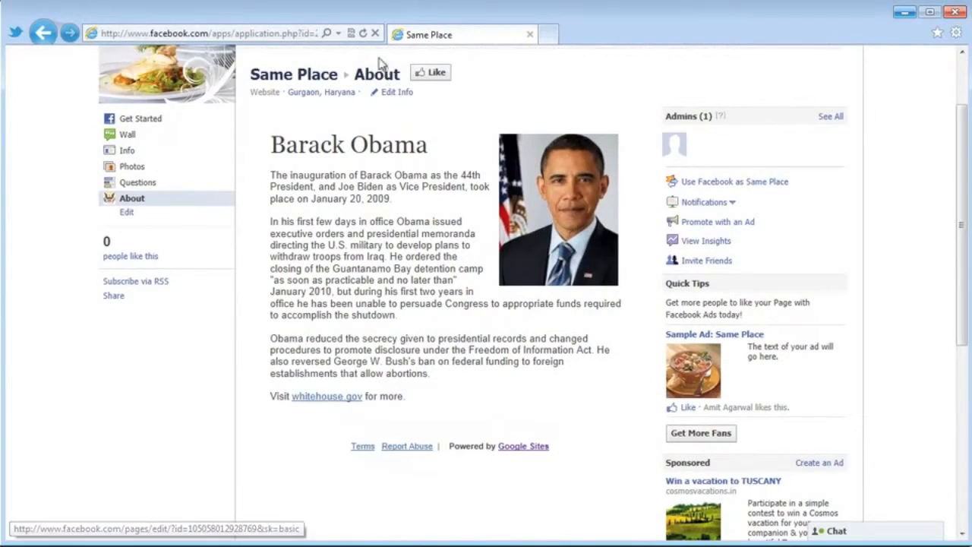
{"action": "left_click", "coordinate": [363, 35]}
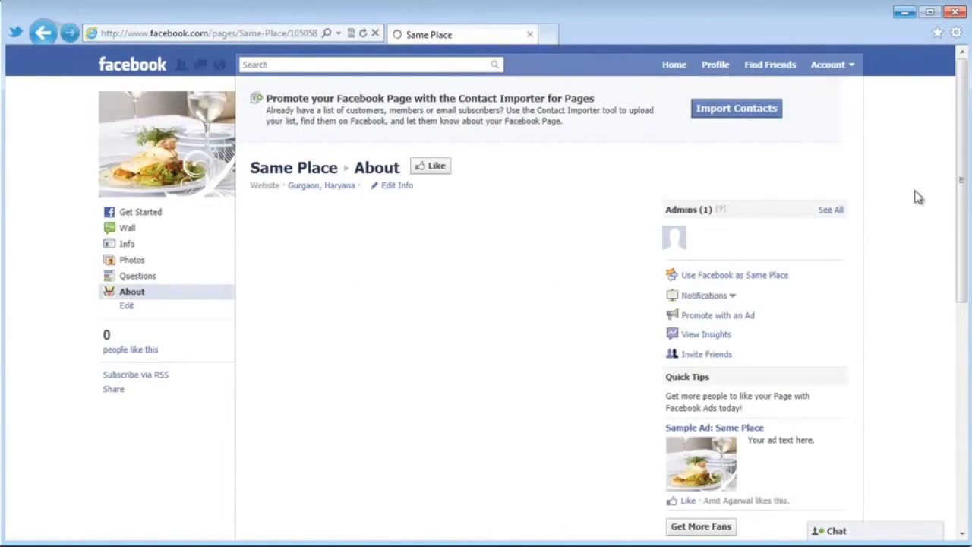
{"action": "scroll", "coordinate": [918, 198], "scroll_direction": "down", "scroll_amount": 3}
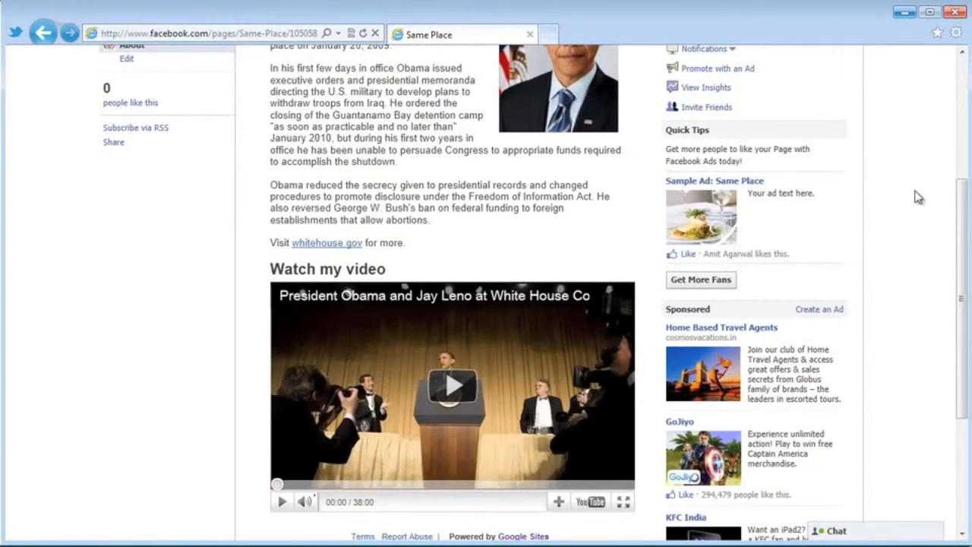
{"action": "scroll", "coordinate": [918, 197], "scroll_direction": "up", "scroll_amount": 1}
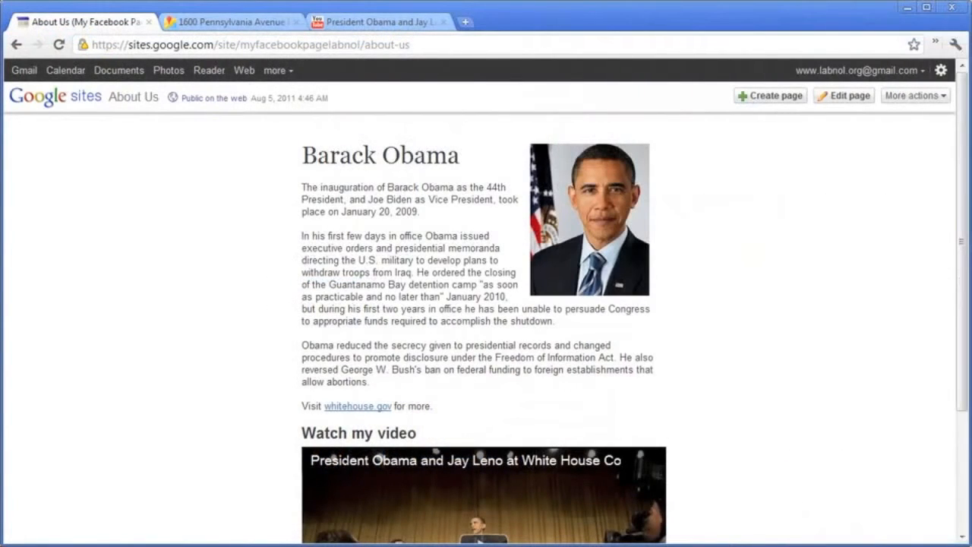
In Google Sites, create a top-level page named "Contact Us" with the Web Page template
{"action": "left_click", "coordinate": [775, 97]}
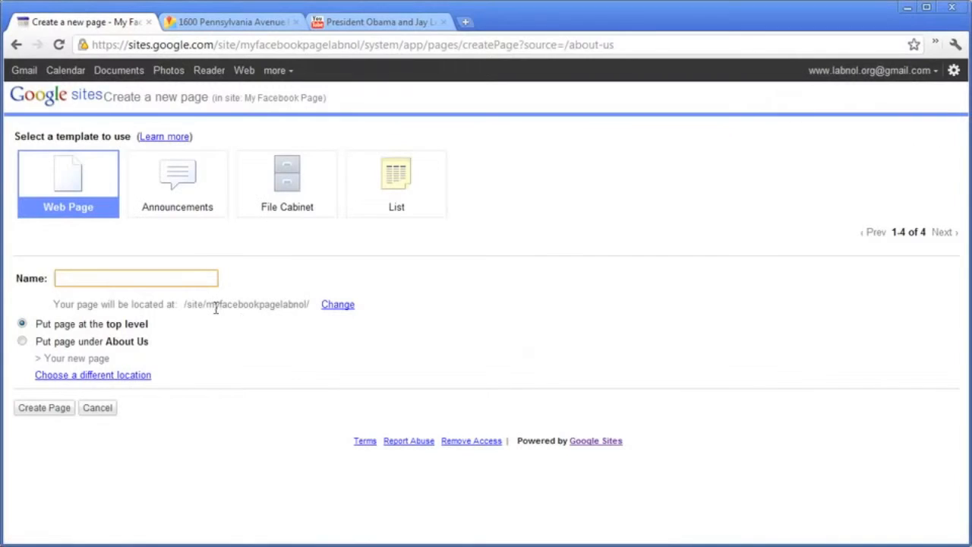
{"action": "type", "text": "Contact Us"}
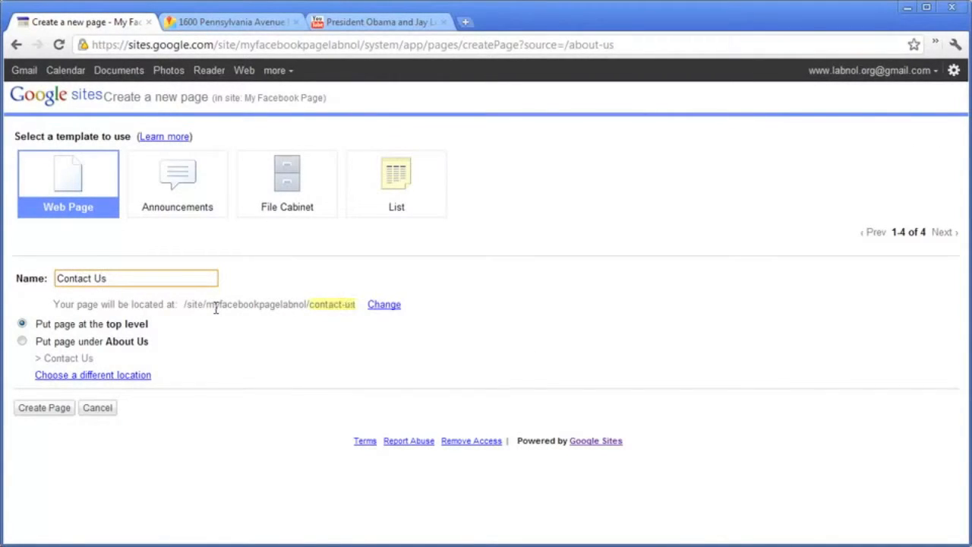
{"action": "left_click", "coordinate": [55, 410]}
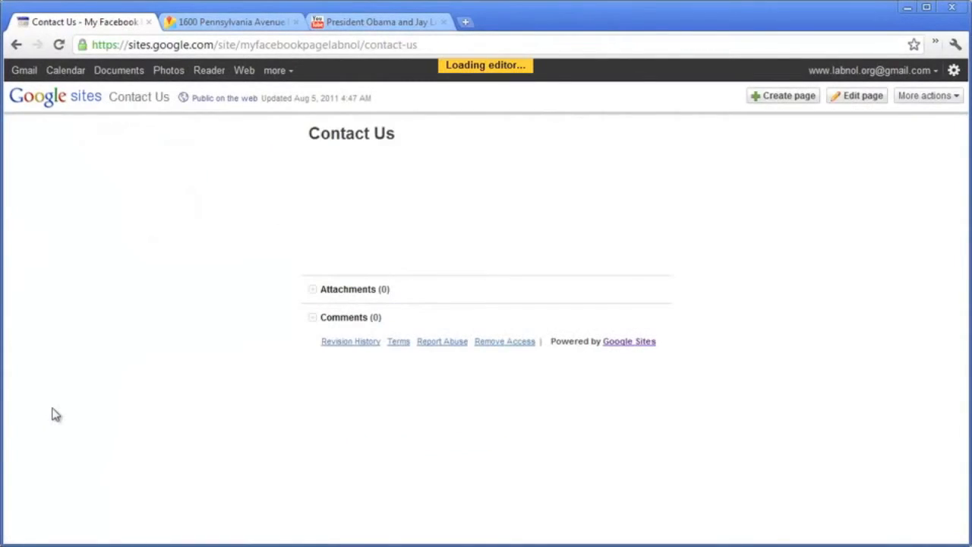
Switch to Google Maps, recenter the White House map and open the customization preview for embedding it
{"action": "left_click", "coordinate": [251, 22]}
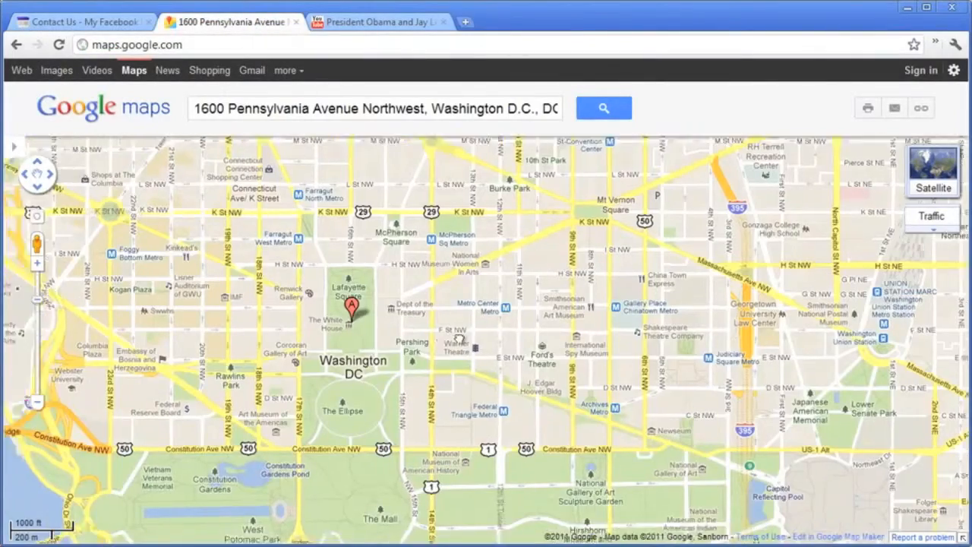
{"action": "left_click_drag", "start_coordinate": [459, 338], "coordinate": [605, 349]}
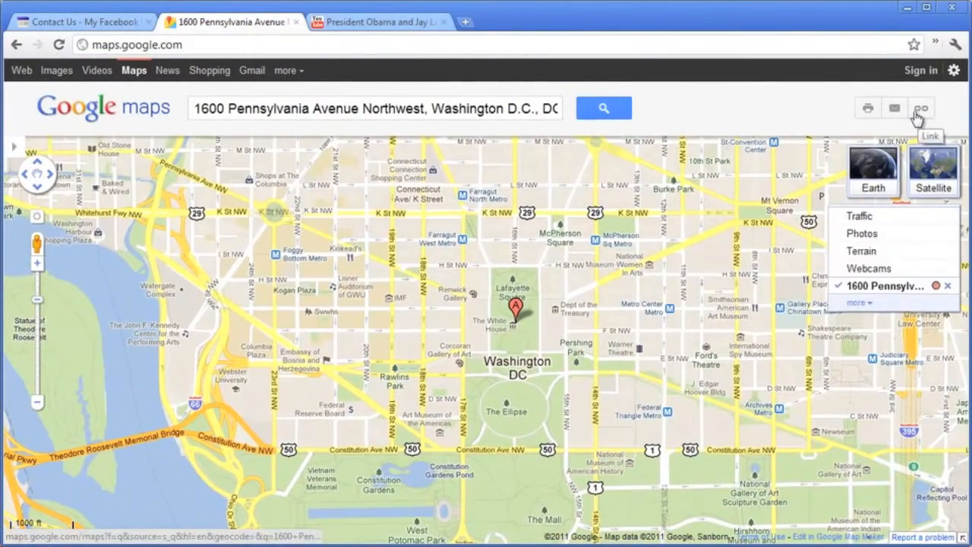
{"action": "left_click", "coordinate": [919, 109]}
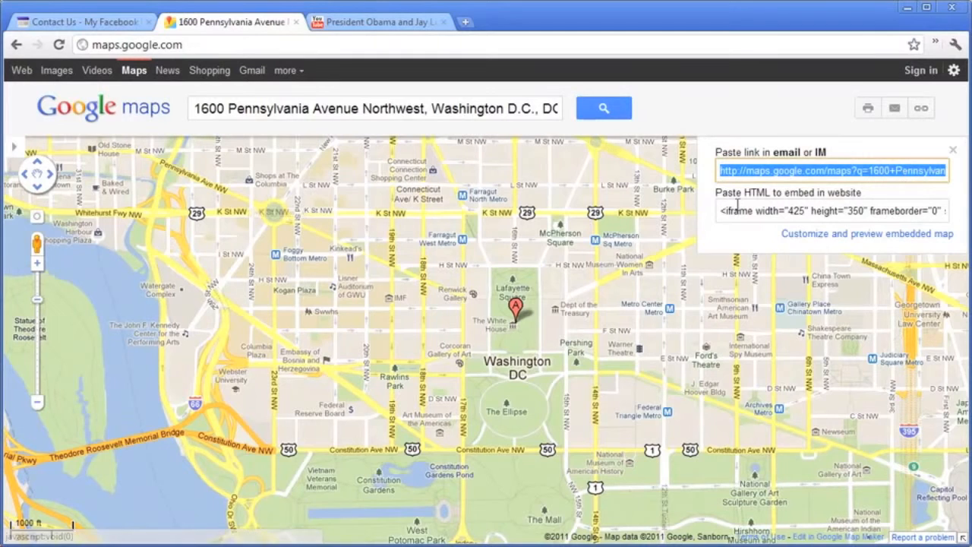
{"action": "left_click", "coordinate": [881, 236]}
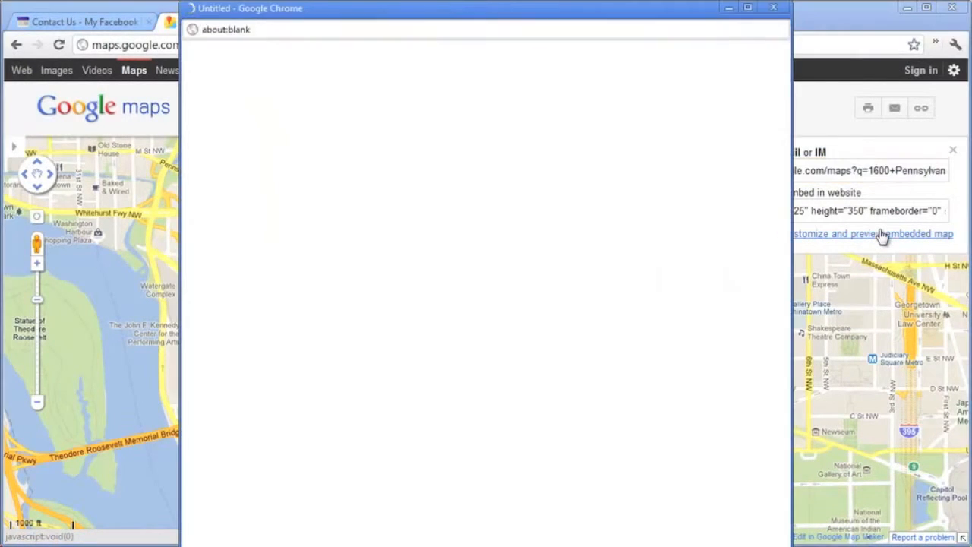
Give the embedded map a custom size of 490 wide by 600 high
{"action": "left_click_drag", "start_coordinate": [577, 18], "coordinate": [601, 39]}
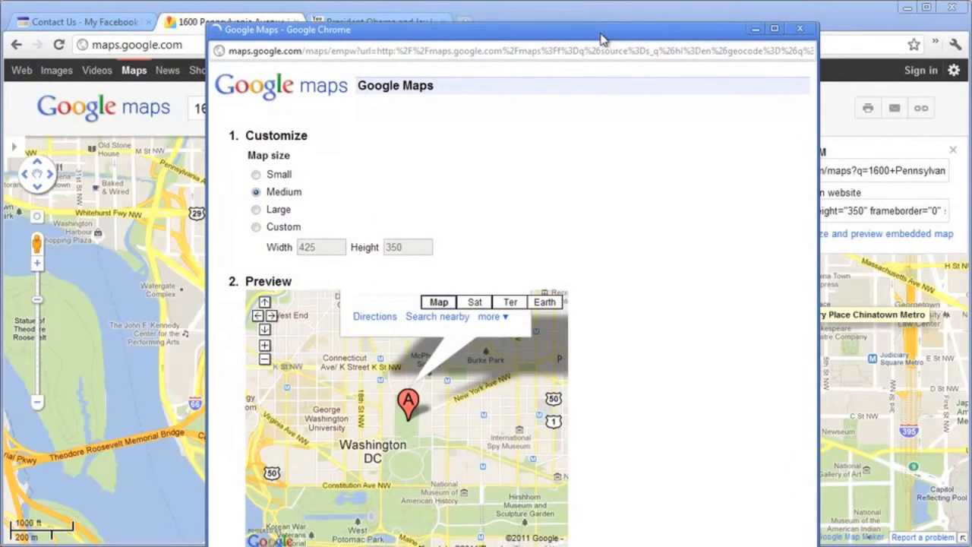
{"action": "left_click", "coordinate": [256, 226]}
{"action": "double_click", "coordinate": [309, 248]}
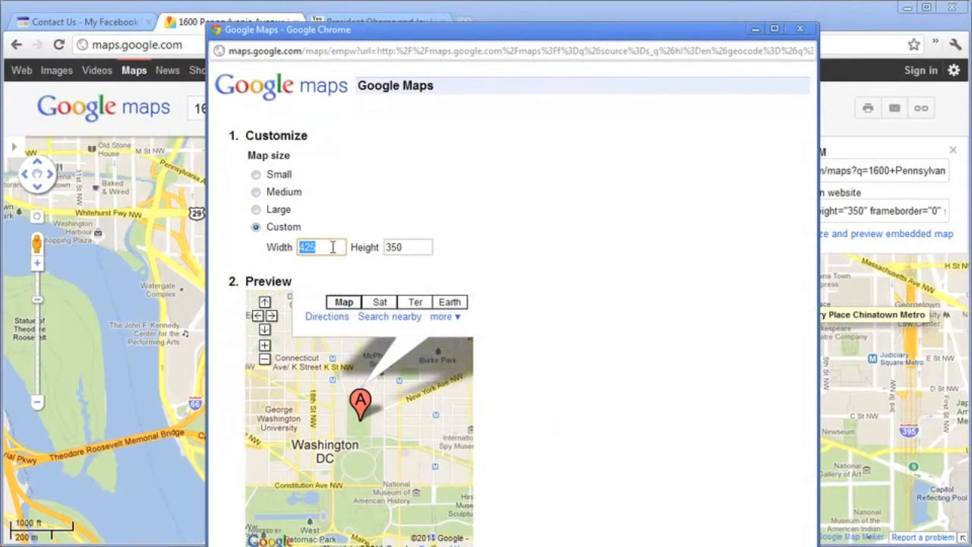
{"action": "type", "text": "490"}
{"action": "double_click", "coordinate": [396, 252]}
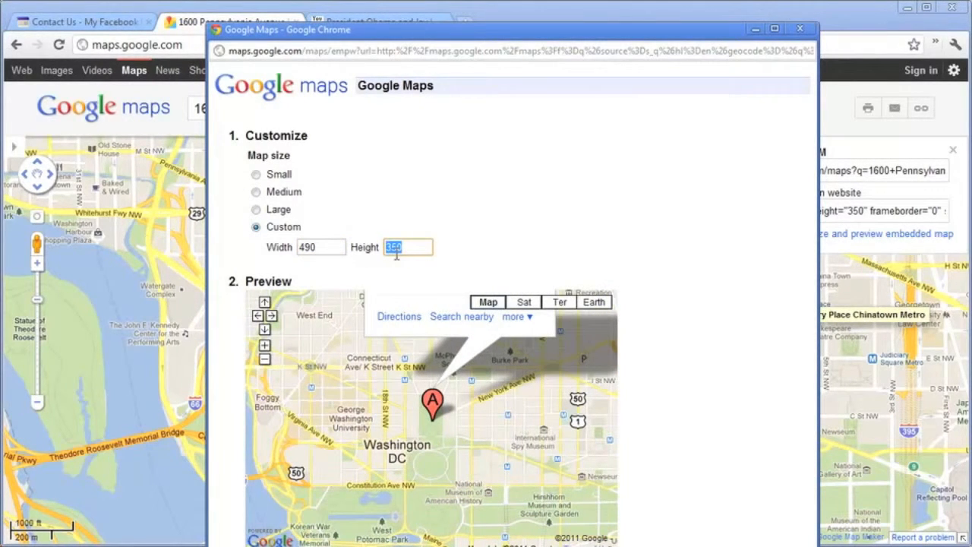
{"action": "key", "text": "Tab"}
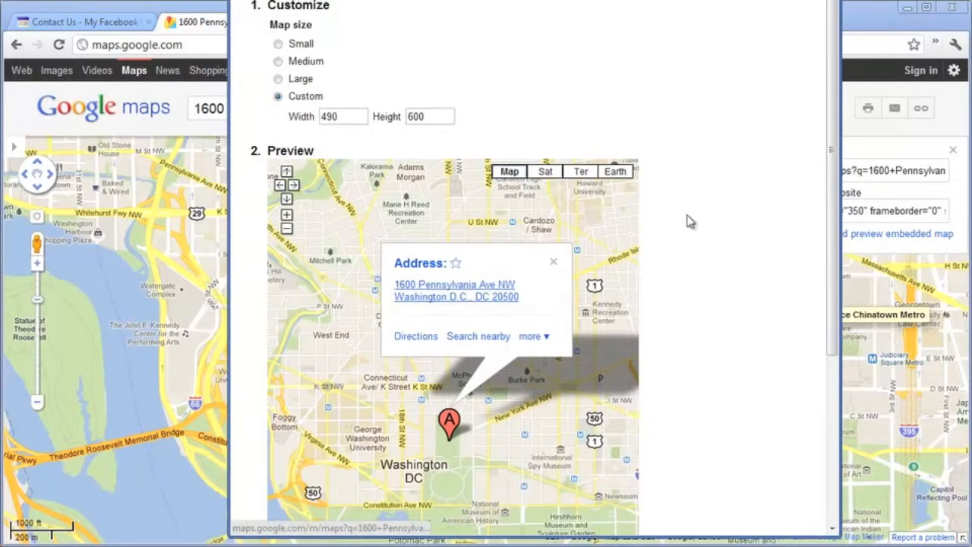
Copy the customized map's embed HTML and close the customization window
{"action": "scroll", "coordinate": [689, 222], "scroll_direction": "down", "scroll_amount": 4}
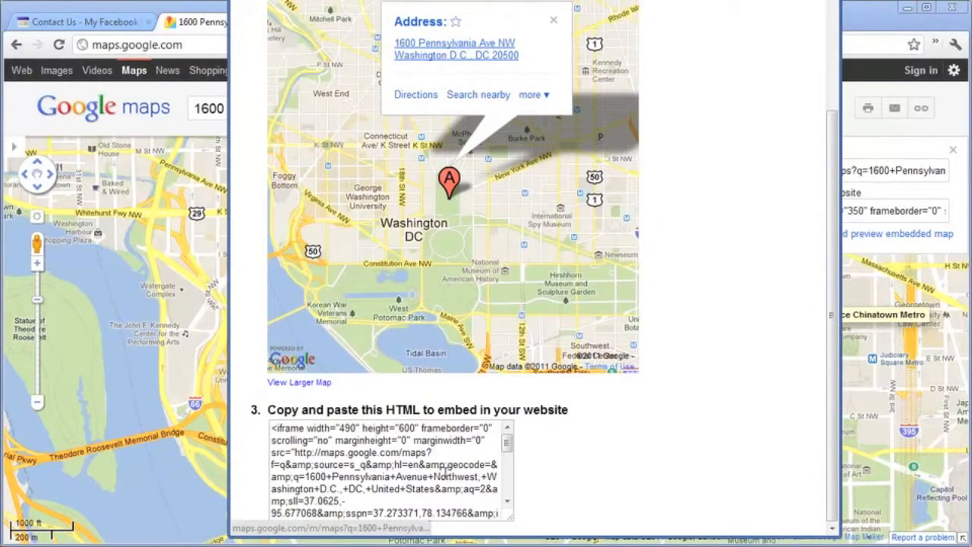
{"action": "triple_click", "coordinate": [414, 472]}
{"action": "right_click", "coordinate": [414, 471]}
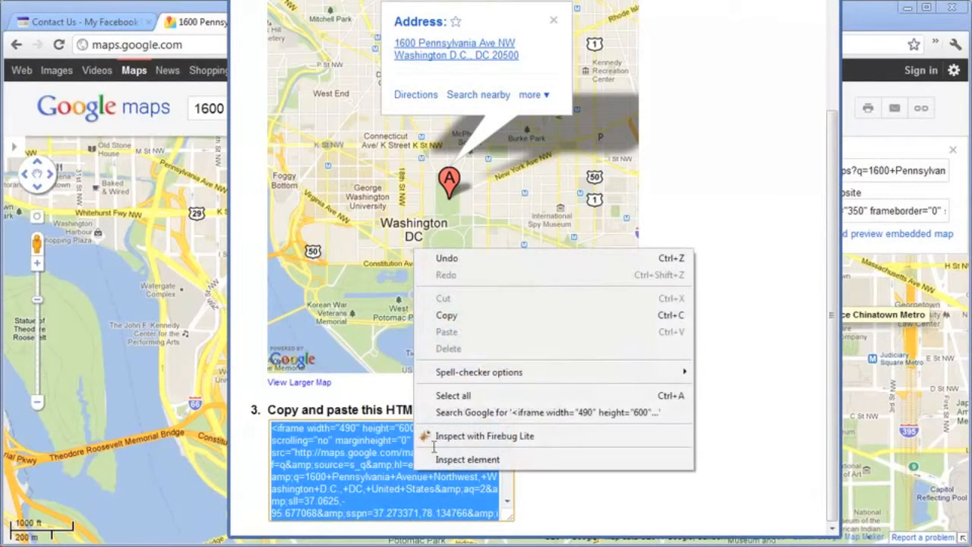
{"action": "left_click", "coordinate": [486, 314]}
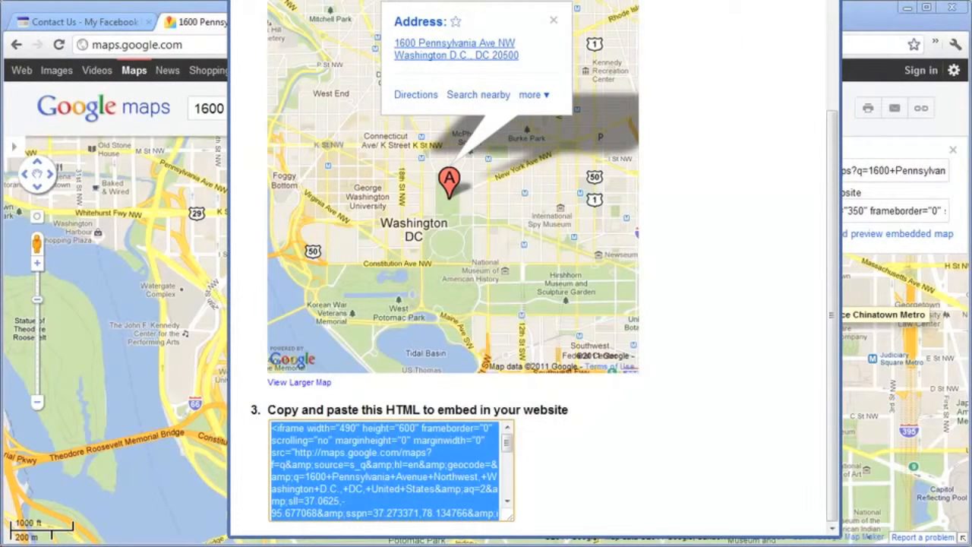
{"action": "key", "text": "ctrl+w"}
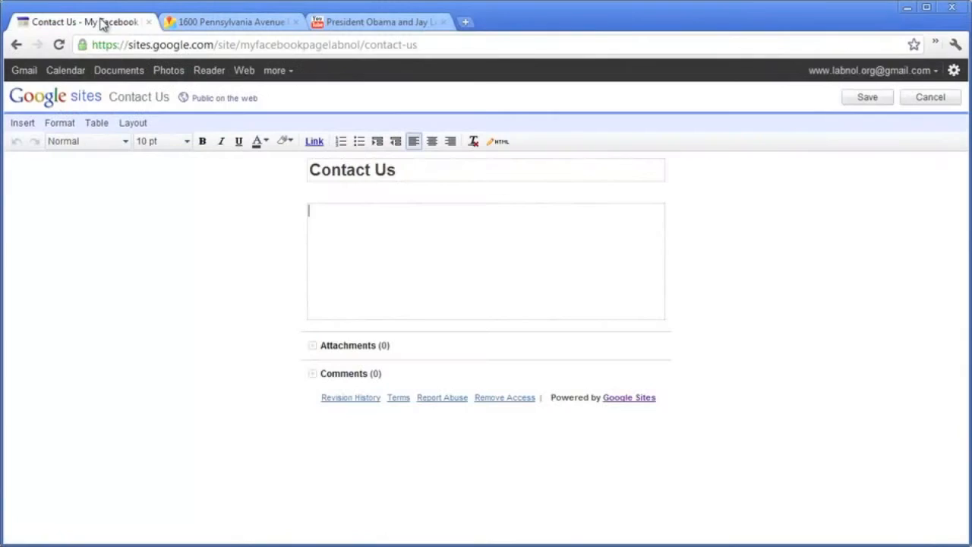
Replace the Contact Us page's HTML with the copied map embed code and apply the update
{"action": "left_click", "coordinate": [100, 23]}
{"action": "left_click", "coordinate": [498, 141]}
{"action": "left_click", "coordinate": [438, 328]}
{"action": "key", "text": "ctrl+a"}
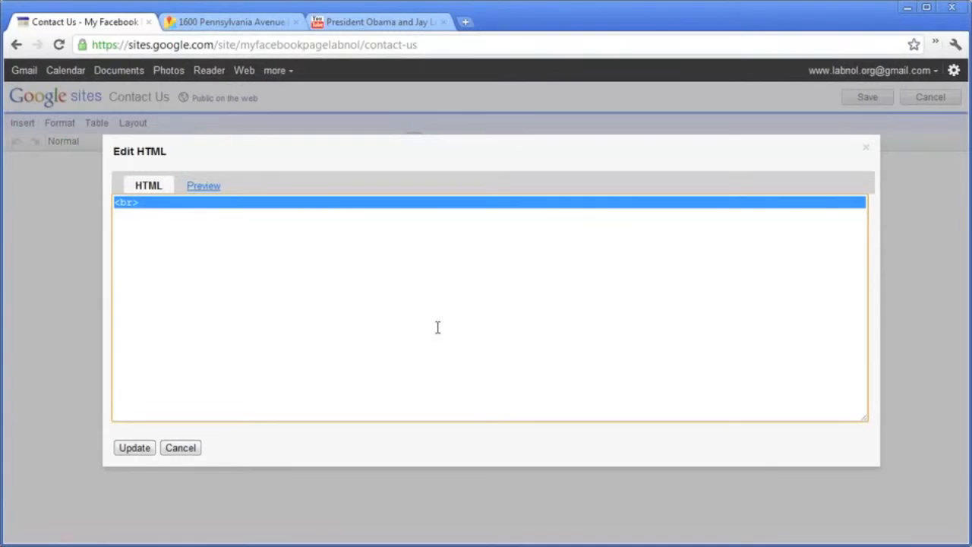
{"action": "key", "text": "ctrl+v"}
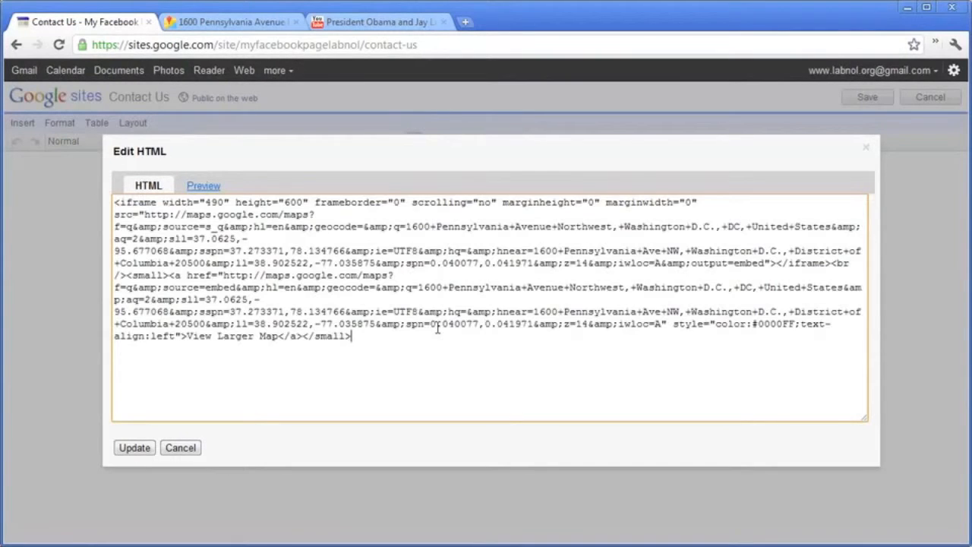
{"action": "left_click", "coordinate": [133, 447]}
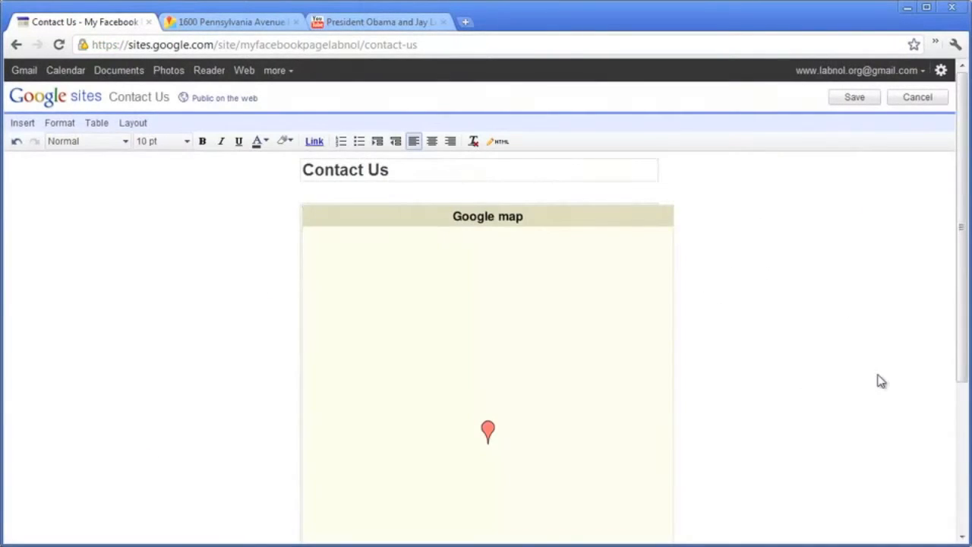
Save the Contact Us page, and turn off its page title and sub-page links in the page settings
{"action": "scroll", "coordinate": [849, 279], "scroll_direction": "down", "scroll_amount": 3}
{"action": "scroll", "coordinate": [849, 297], "scroll_direction": "up", "scroll_amount": 3}
{"action": "left_click", "coordinate": [851, 100]}
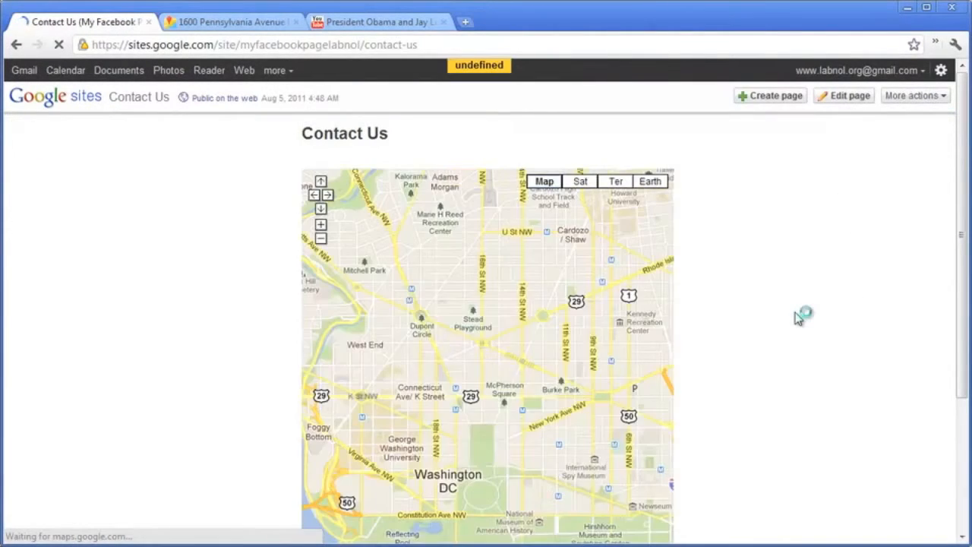
{"action": "left_click", "coordinate": [909, 97]}
{"action": "left_click", "coordinate": [863, 172]}
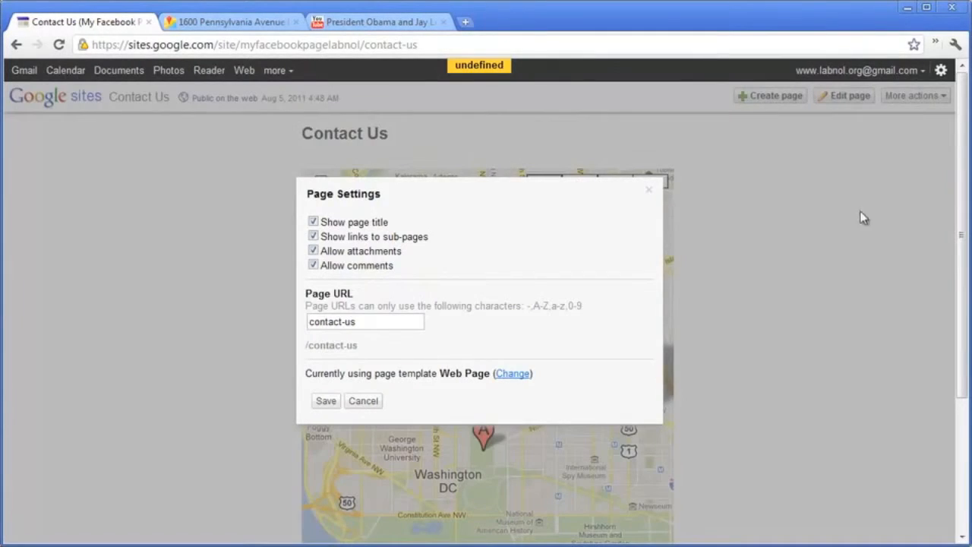
{"action": "left_click", "coordinate": [313, 237]}
{"action": "left_click", "coordinate": [326, 401]}
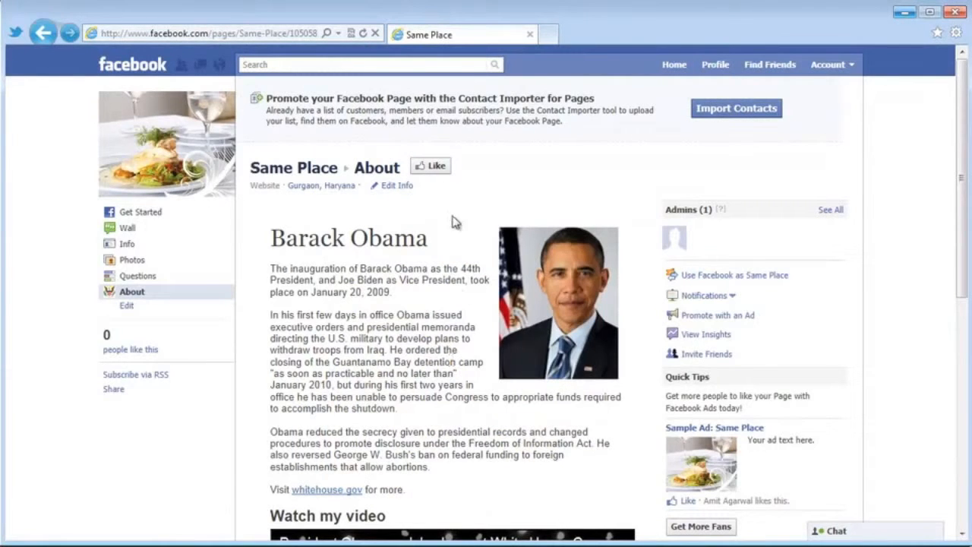
Switch to Facebook and find and open the Developer app
{"action": "left_click", "coordinate": [403, 63]}
{"action": "type", "text": "deve"}
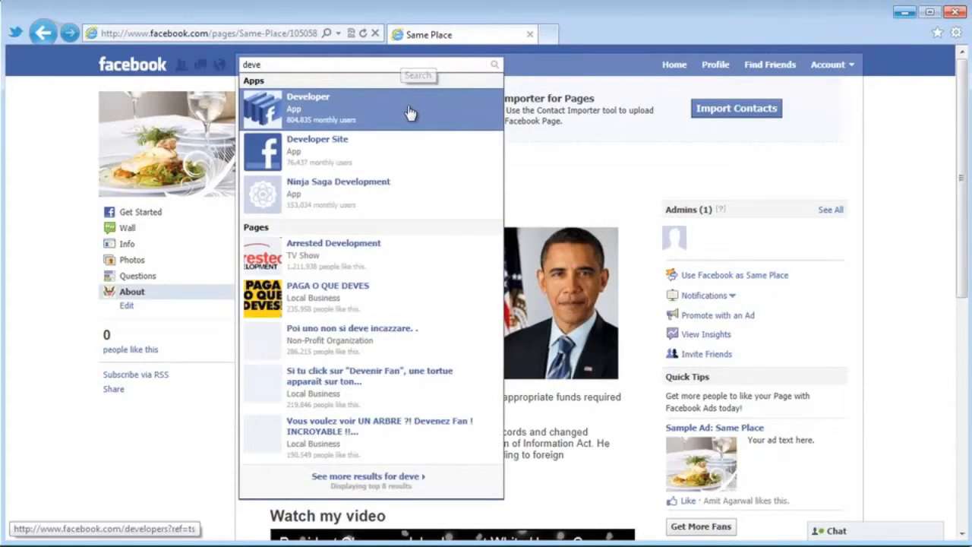
{"action": "left_click", "coordinate": [408, 112]}
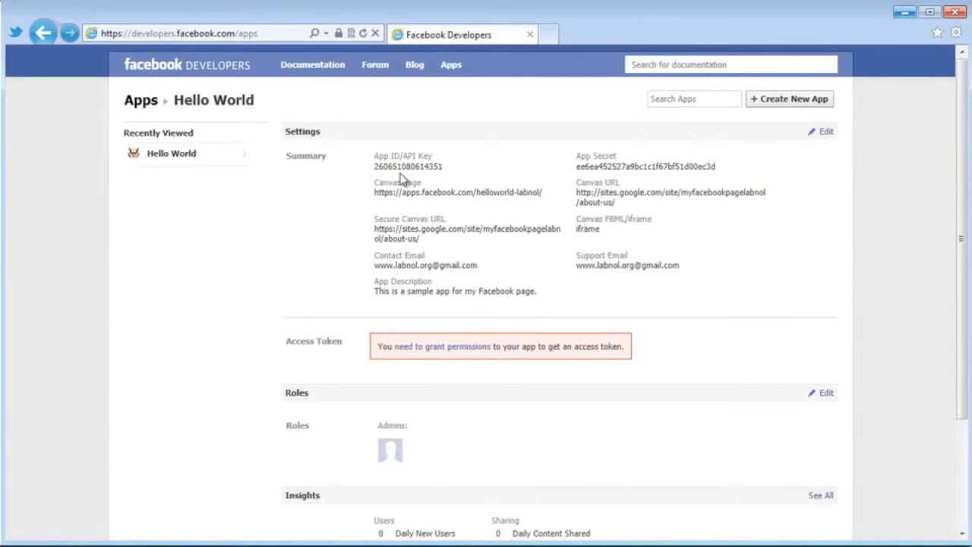
Create a new Facebook app named ContactMe, agreeing to the Facebook Terms
{"action": "left_click", "coordinate": [790, 103]}
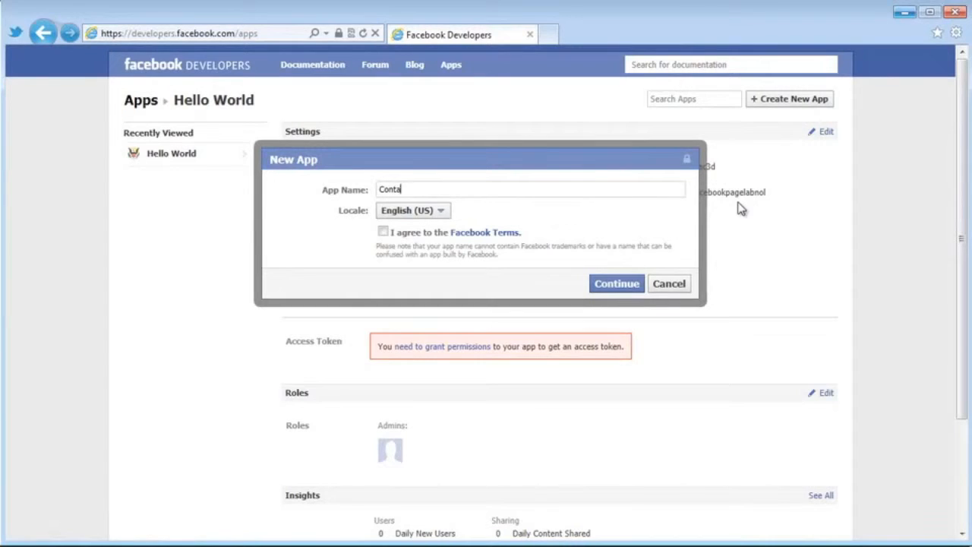
{"action": "left_click", "coordinate": [383, 232]}
{"action": "left_click", "coordinate": [619, 285]}
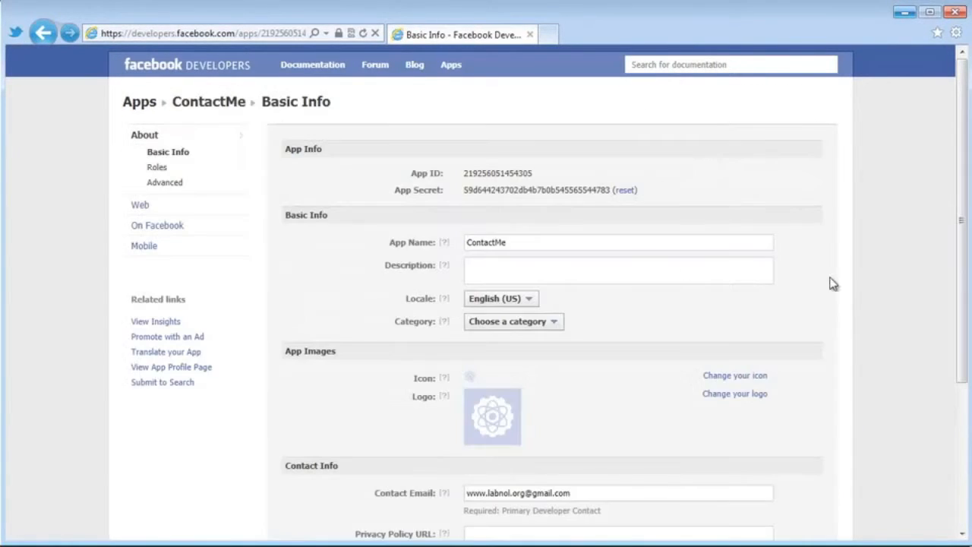
Rename the app as Contact Me, describe it as "How to reach here?" and save its basic info
{"action": "scroll", "coordinate": [568, 195], "scroll_direction": "down", "scroll_amount": 1}
{"action": "left_click", "coordinate": [568, 195]}
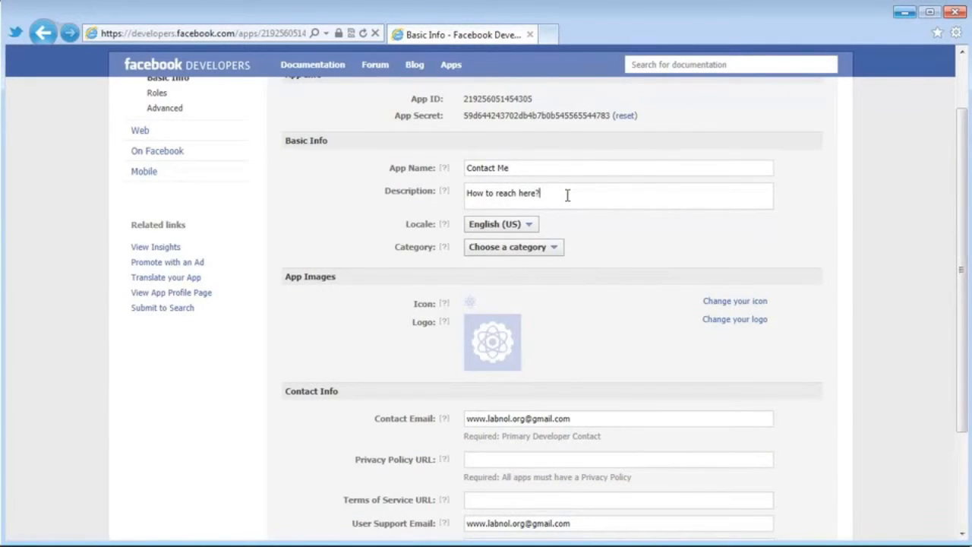
{"action": "scroll", "coordinate": [630, 304], "scroll_direction": "down", "scroll_amount": 5}
{"action": "left_click", "coordinate": [500, 439]}
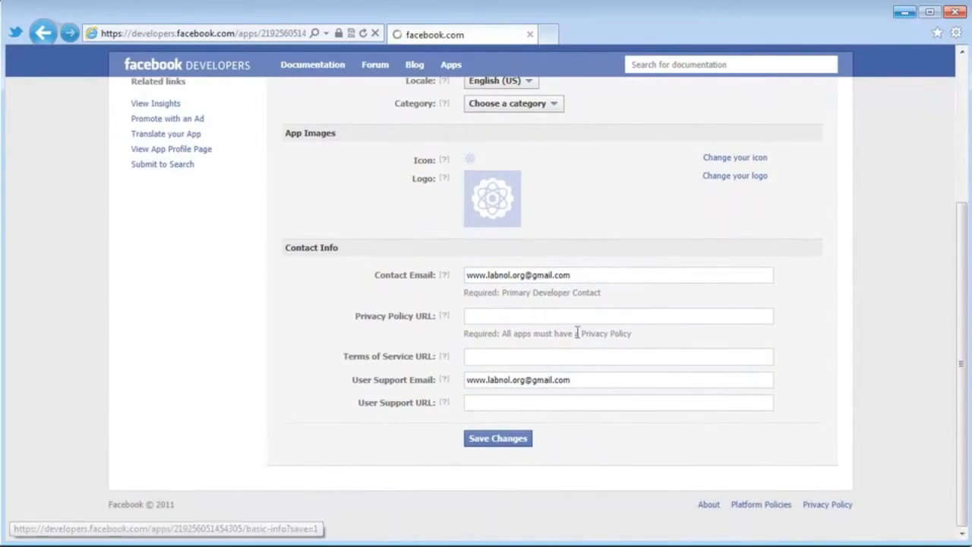
Set the app's canvas page to contactme-labnol, and copy the Contact Us page's address from Google Sites
{"action": "scroll", "coordinate": [779, 275], "scroll_direction": "down", "scroll_amount": 1}
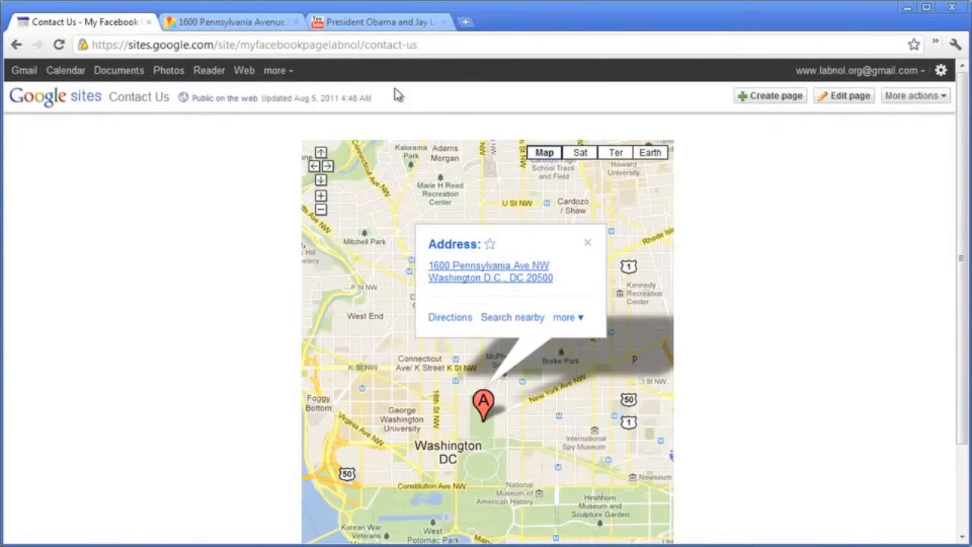
{"action": "left_click", "coordinate": [381, 47]}
{"action": "right_click", "coordinate": [382, 48]}
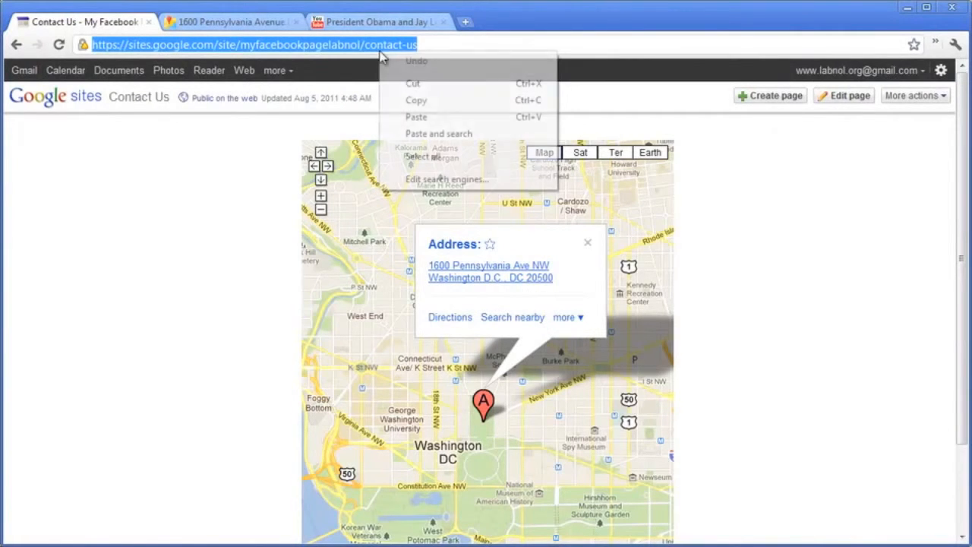
{"action": "left_click", "coordinate": [422, 101]}
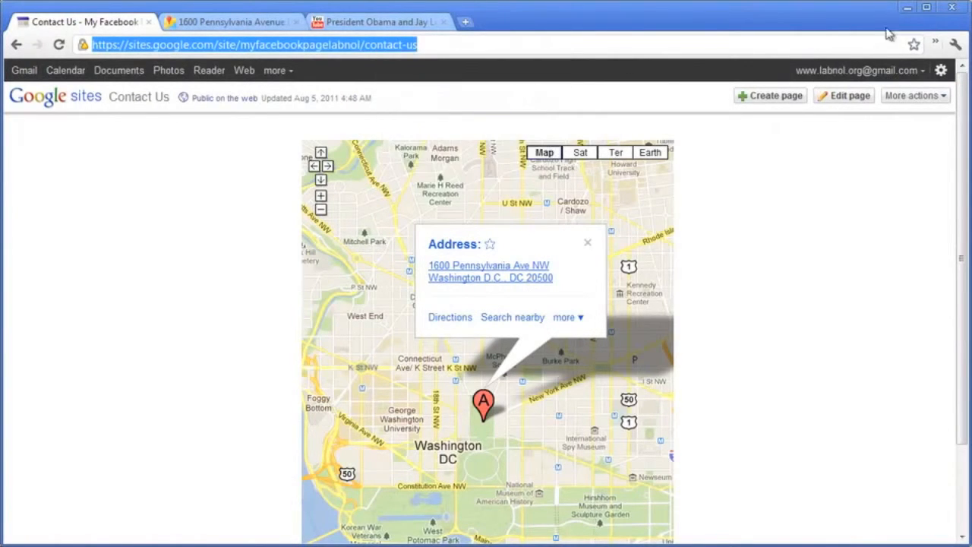
{"action": "left_click", "coordinate": [908, 9]}
{"action": "left_click", "coordinate": [504, 320]}
{"action": "key", "text": "ctrl+v"}
{"action": "left_click", "coordinate": [487, 325]}
{"action": "key", "text": "BackSpace"}
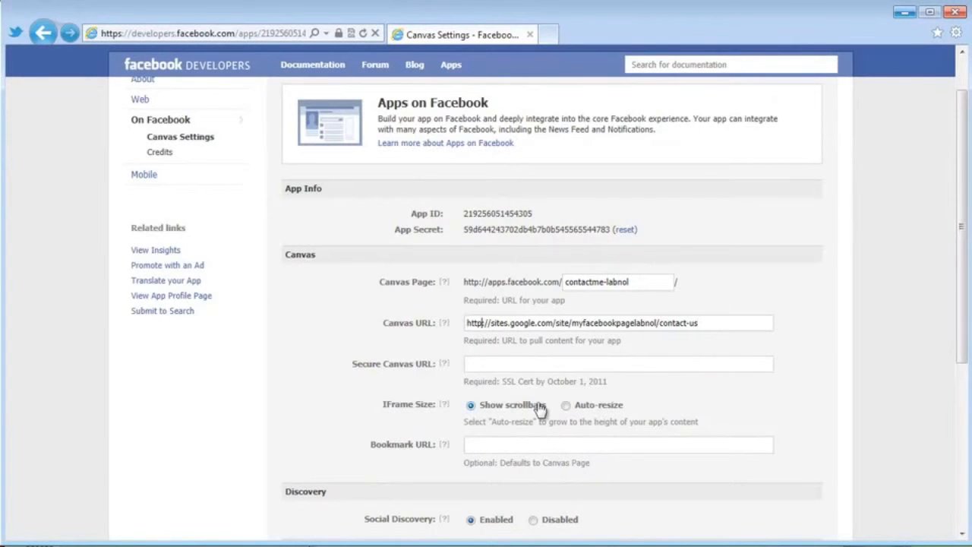
{"action": "left_click", "coordinate": [541, 366]}
{"action": "key", "text": "ctrl+v"}
{"action": "scroll", "coordinate": [755, 259], "scroll_direction": "down", "scroll_amount": 4}
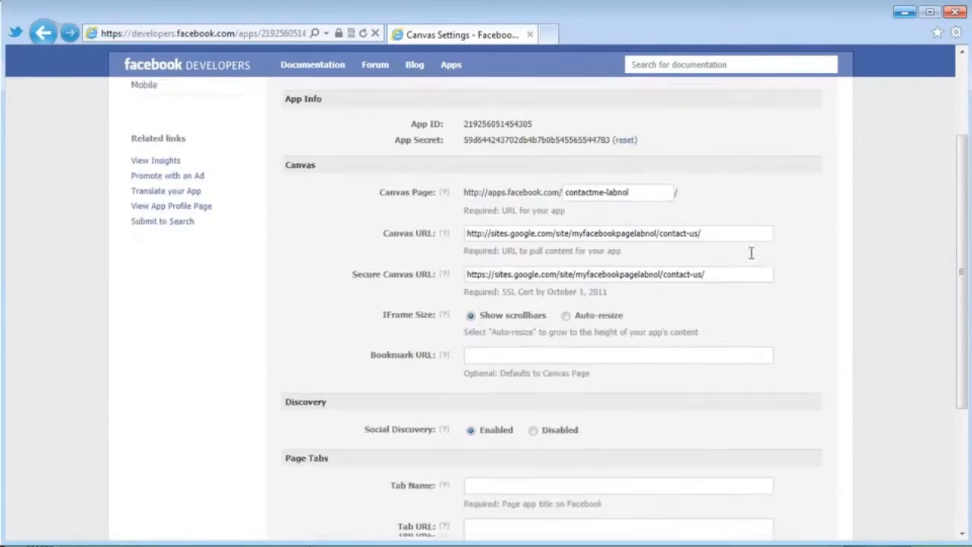
Name the page tab Contact, enter the Contact Us address as Tab URL (http) and Secure Tab URL (https), and save the settings
{"action": "left_click", "coordinate": [561, 280]}
{"action": "key", "text": "ctrl+v"}
{"action": "left_click", "coordinate": [487, 322]}
{"action": "key", "text": "BackSpace"}
{"action": "left_click", "coordinate": [493, 361]}
{"action": "key", "text": "ctrl+v"}
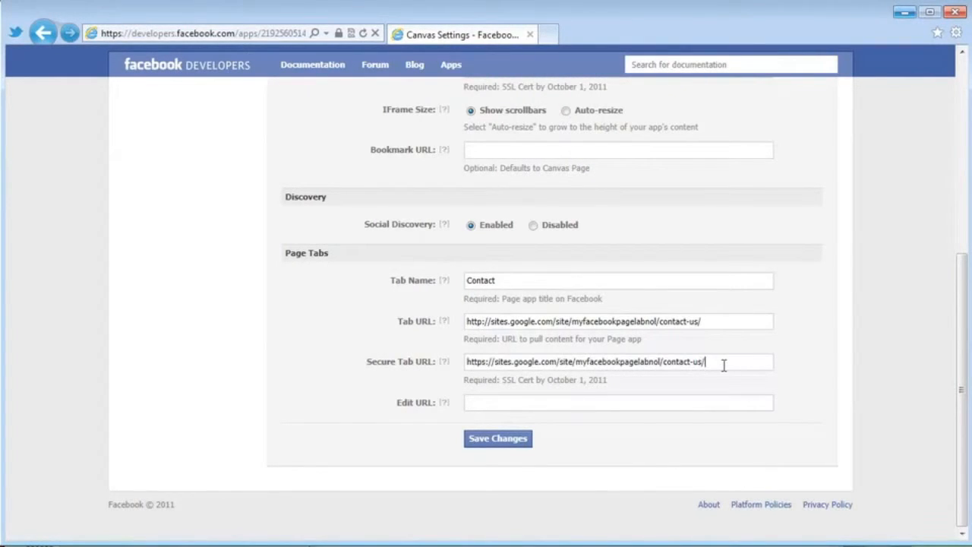
{"action": "left_click", "coordinate": [497, 441]}
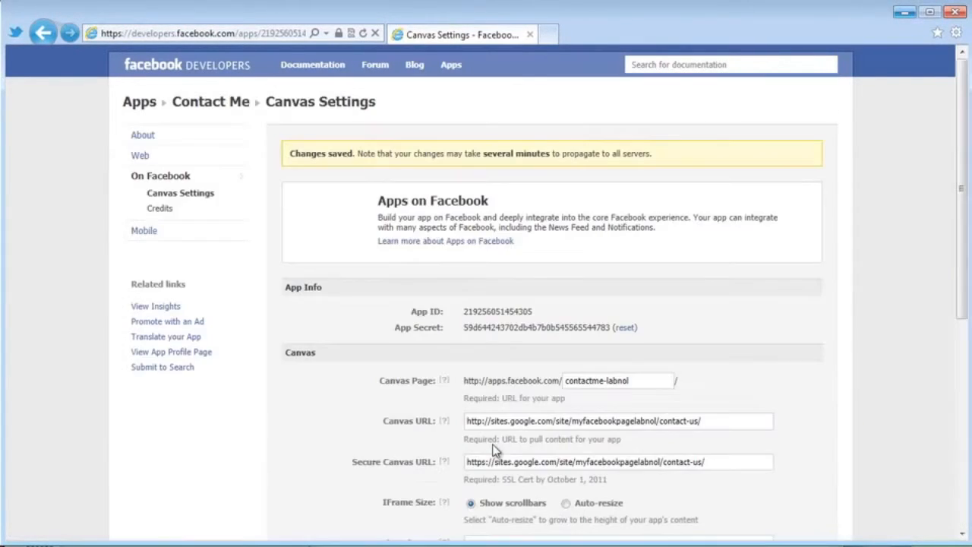
Open the Contact Me app's profile page and add the app to the Same Place page
{"action": "left_click", "coordinate": [171, 352]}
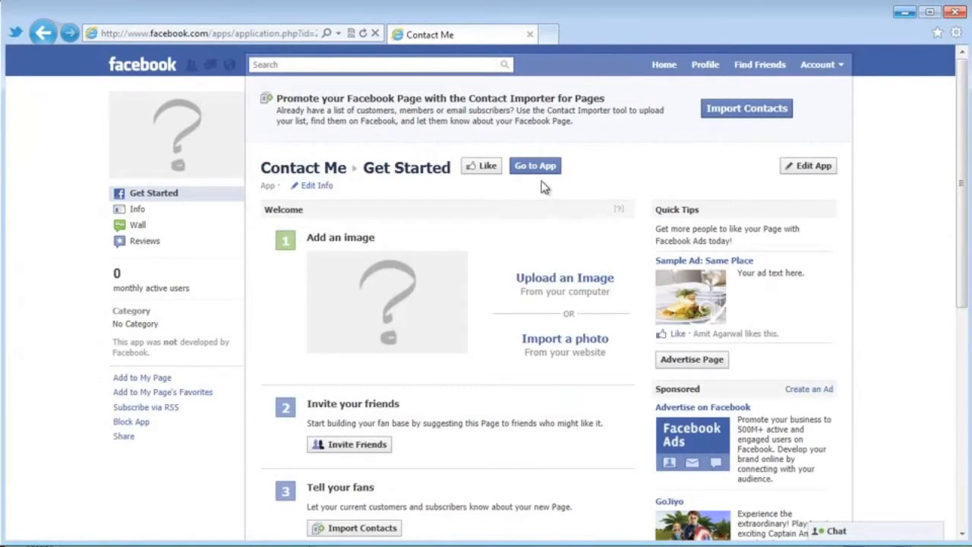
{"action": "left_click", "coordinate": [137, 379]}
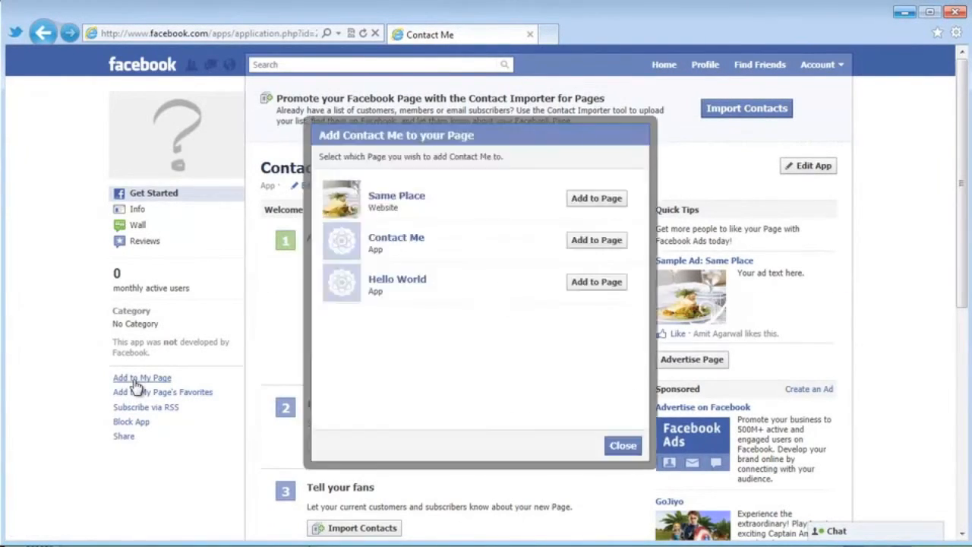
{"action": "left_click", "coordinate": [574, 201]}
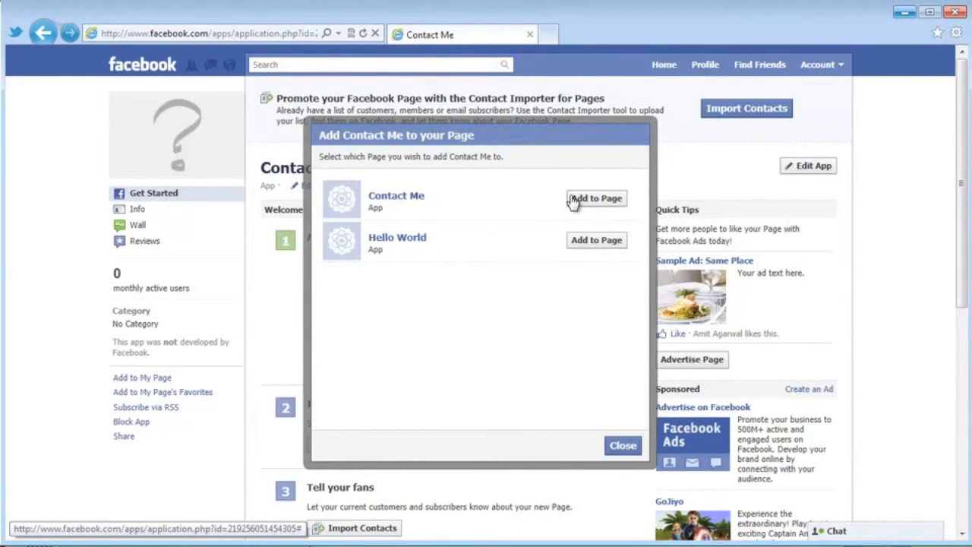
{"action": "left_click", "coordinate": [623, 445]}
Find the Same Place page and examine the embedded map on its Contact tab
{"action": "left_click", "coordinate": [411, 67]}
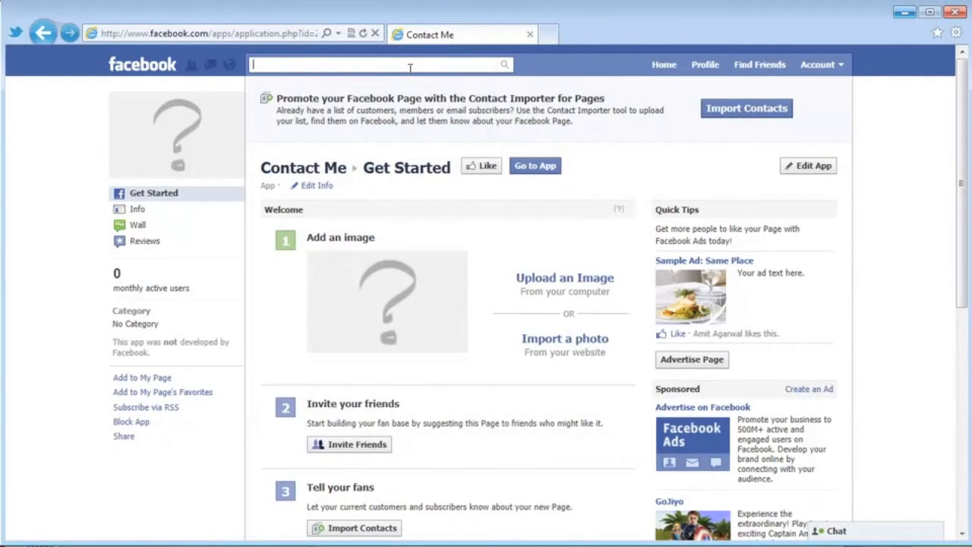
{"action": "type", "text": "sam"}
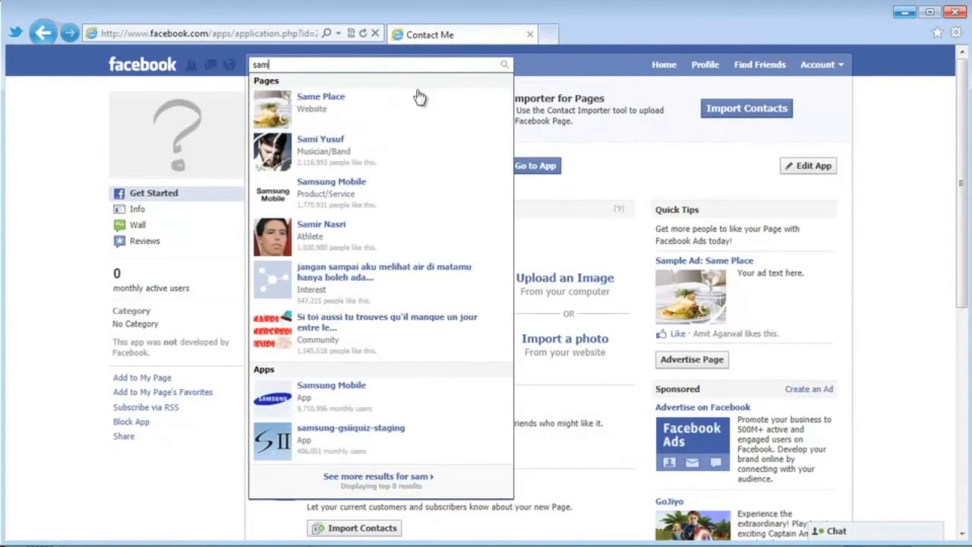
{"action": "left_click", "coordinate": [419, 103]}
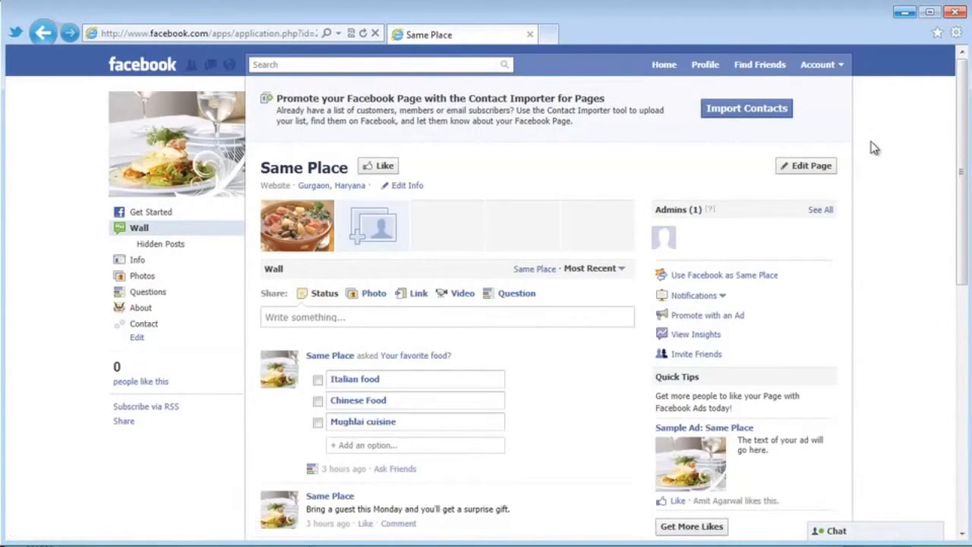
{"action": "left_click", "coordinate": [155, 327]}
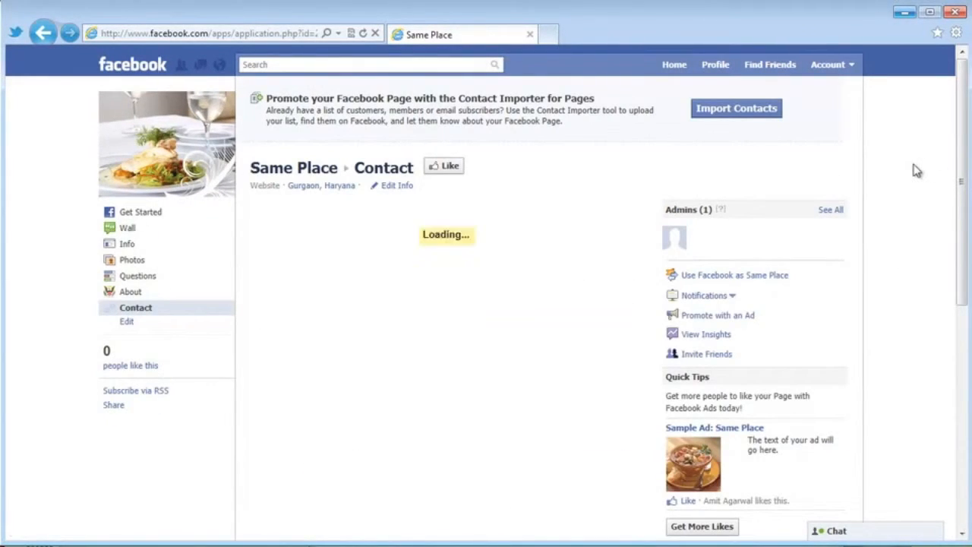
{"action": "scroll", "coordinate": [917, 170], "scroll_direction": "down", "scroll_amount": 5}
{"action": "scroll", "coordinate": [917, 189], "scroll_direction": "down", "scroll_amount": 4}
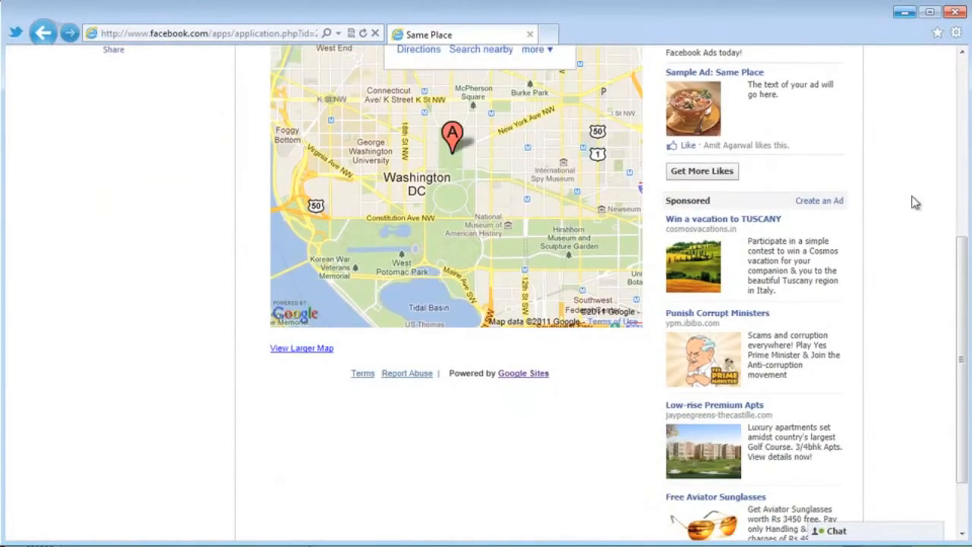
{"action": "scroll", "coordinate": [916, 205], "scroll_direction": "up", "scroll_amount": 9}
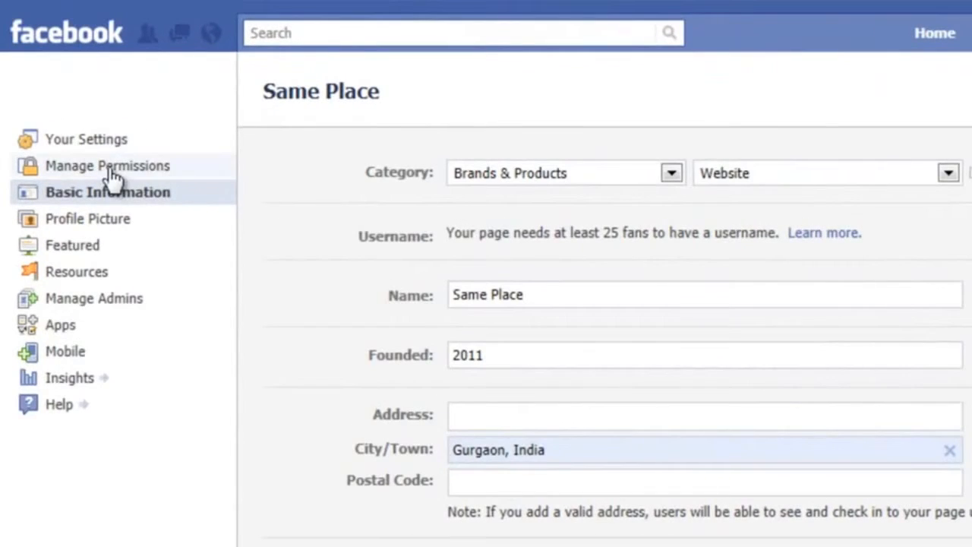
Set the Same Place page's default landing tab to About in its permissions and save the changes
{"action": "left_click", "coordinate": [110, 167]}
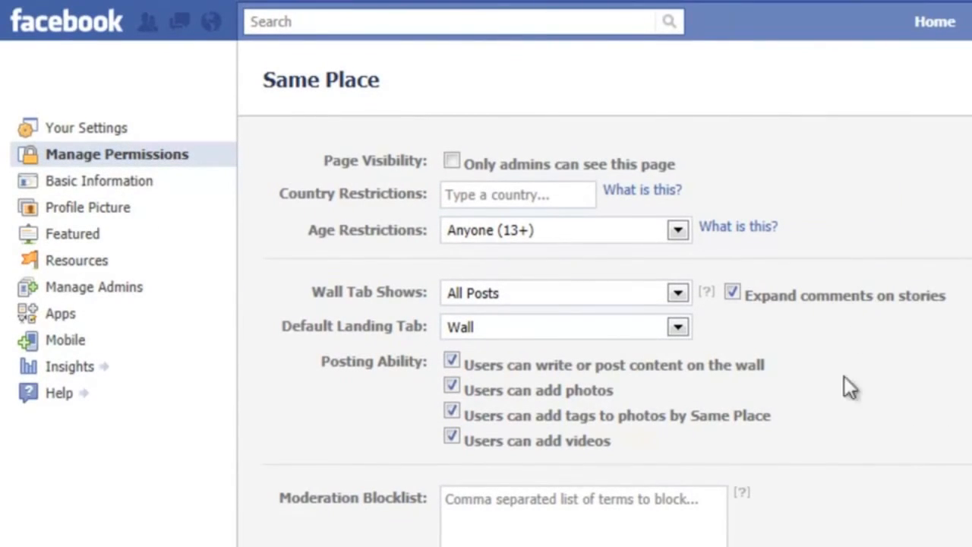
{"action": "left_click", "coordinate": [607, 335]}
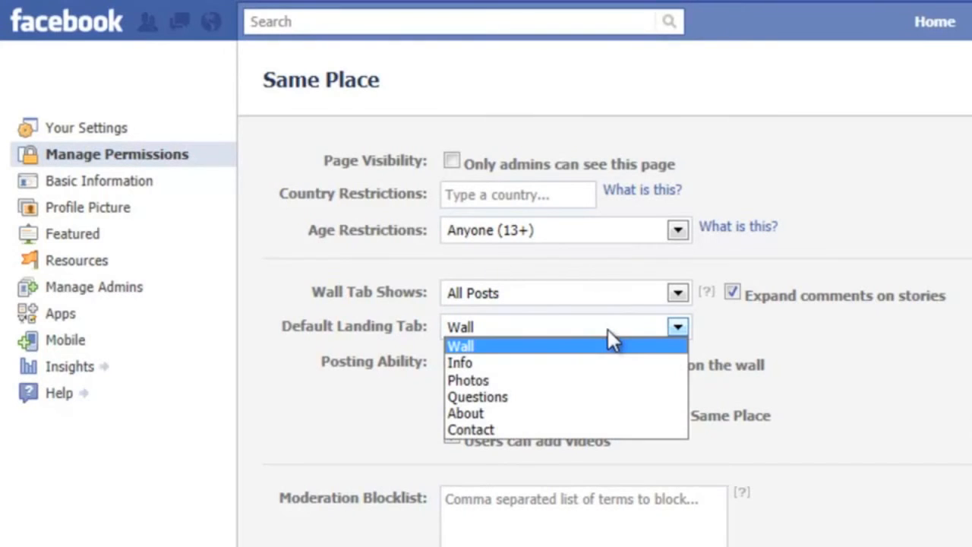
{"action": "left_click", "coordinate": [603, 410]}
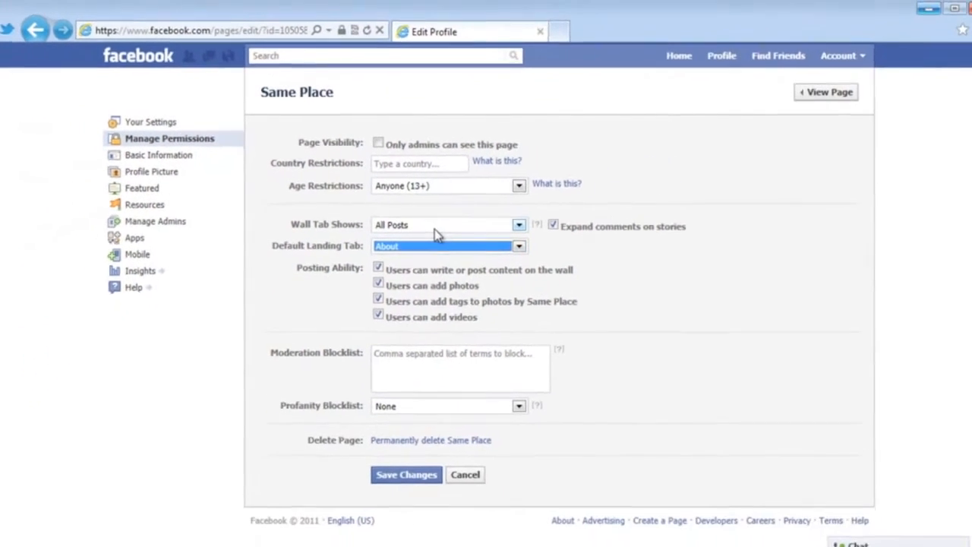
{"action": "left_click", "coordinate": [399, 479]}
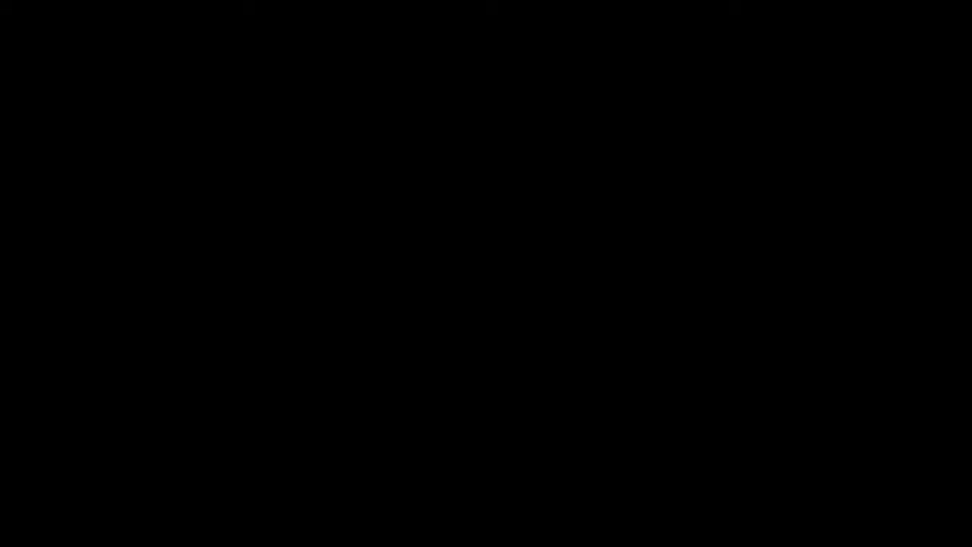